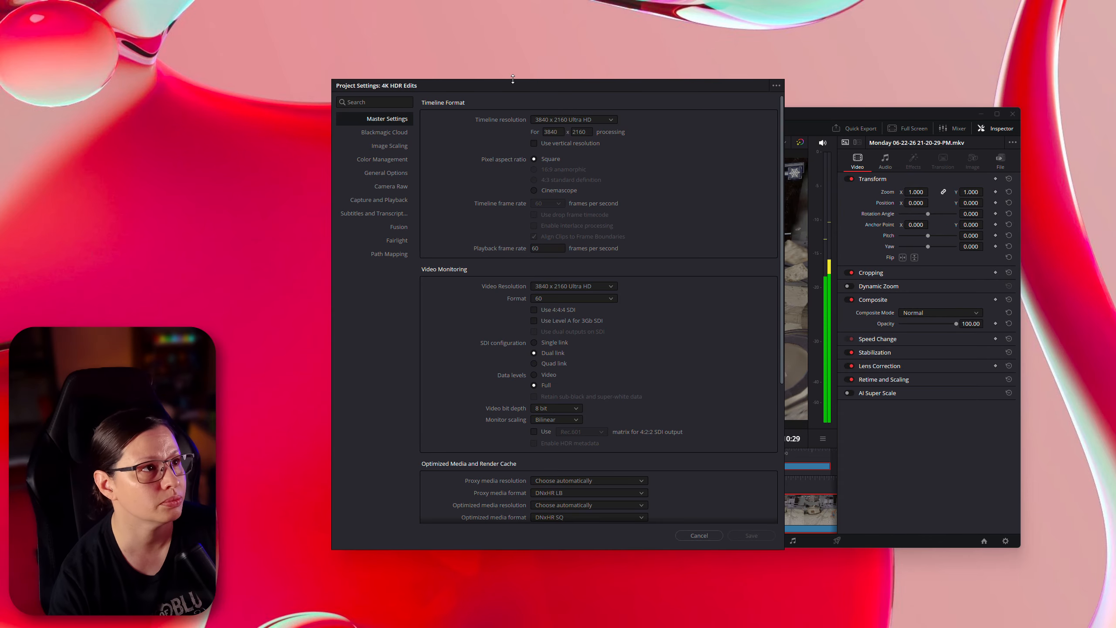
- Review the 4K HDR Edits project's master settings, timeline format, monitoring and cache options, then cancel the dialog
{"action": "left_click_drag", "start_coordinate": [649, 84], "coordinate": [837, 117]}
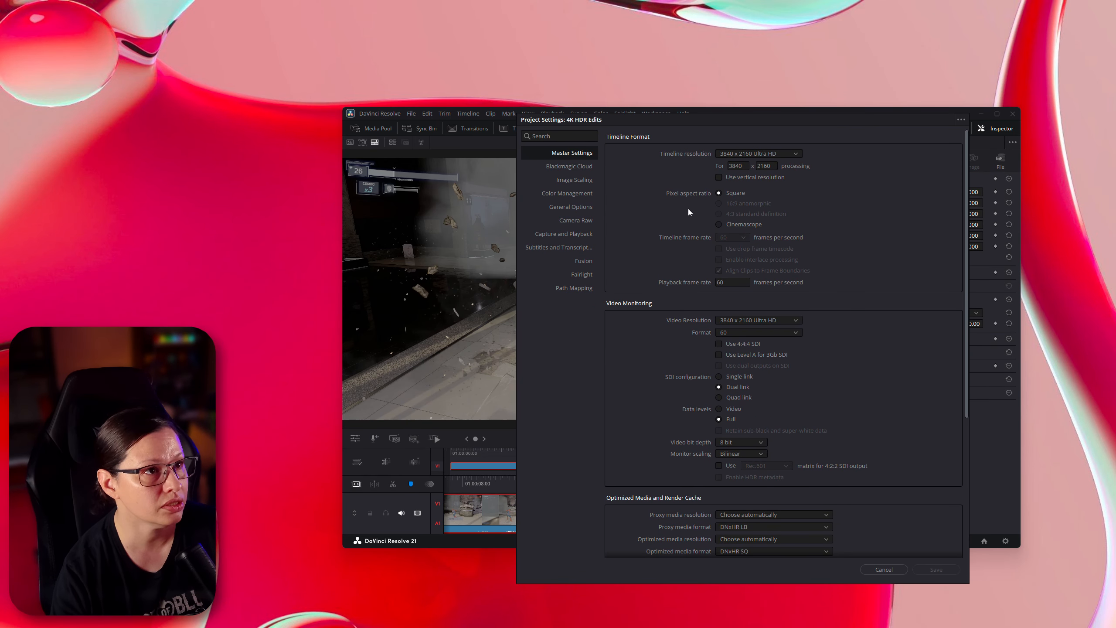
{"action": "scroll", "coordinate": [683, 362], "scroll_direction": "down", "scroll_amount": 1}
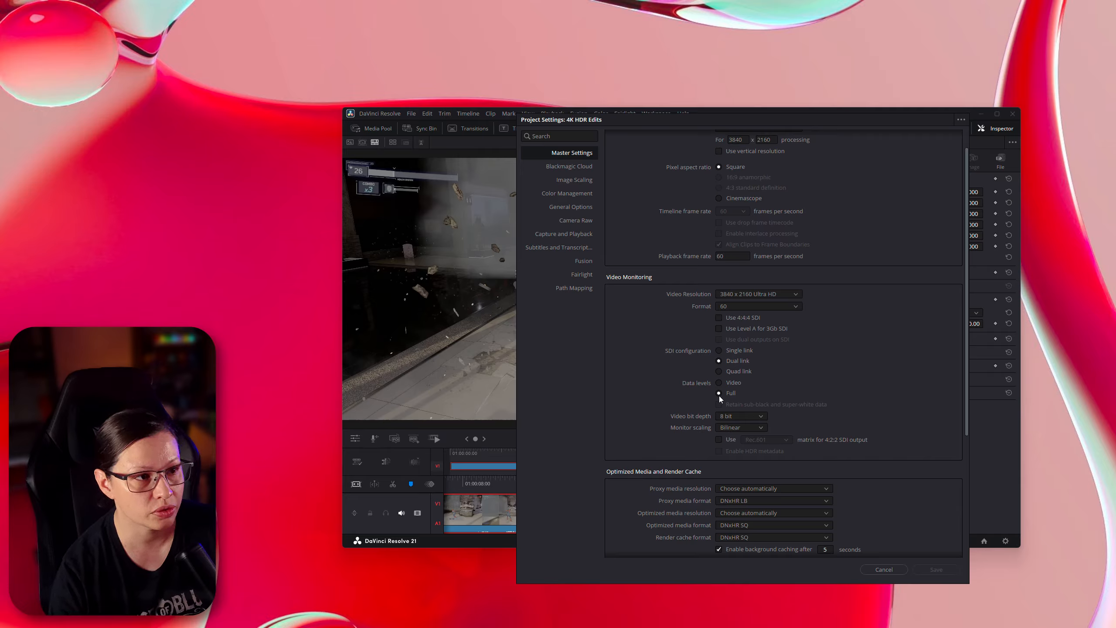
{"action": "scroll", "coordinate": [675, 403], "scroll_direction": "down", "scroll_amount": 3}
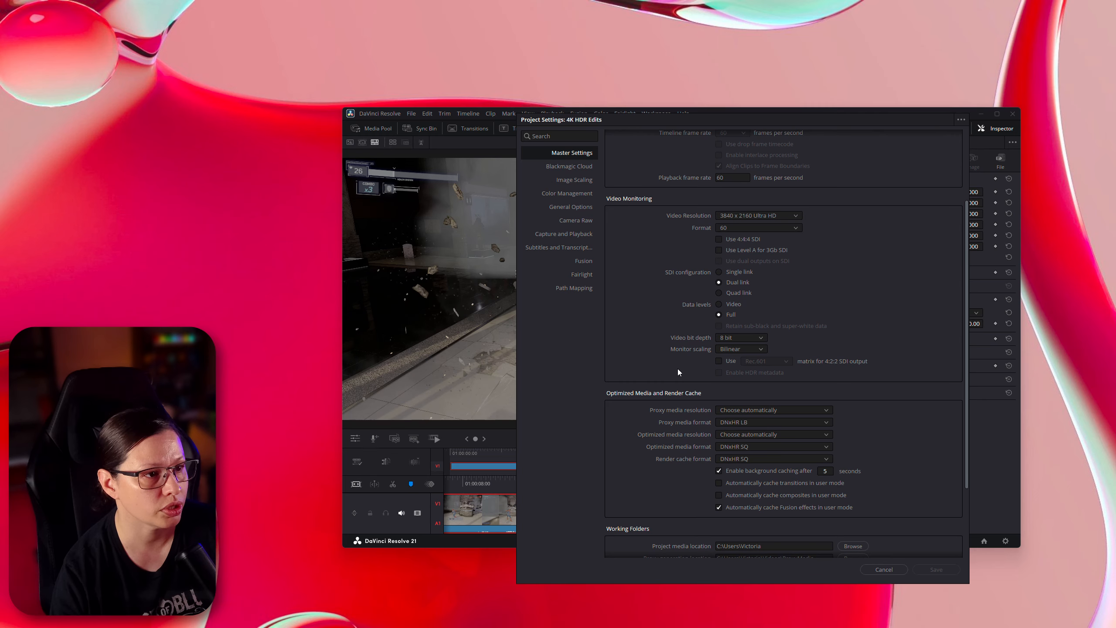
{"action": "scroll", "coordinate": [678, 372], "scroll_direction": "down", "scroll_amount": 1}
{"action": "scroll", "coordinate": [677, 382], "scroll_direction": "down", "scroll_amount": 2}
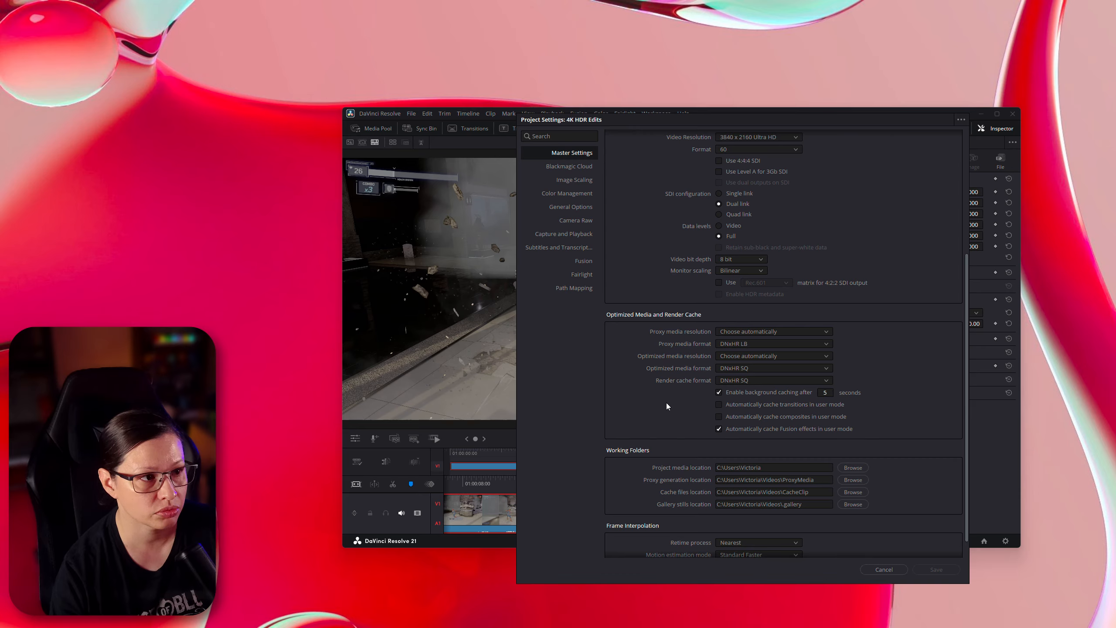
{"action": "scroll", "coordinate": [666, 402], "scroll_direction": "up", "scroll_amount": 5}
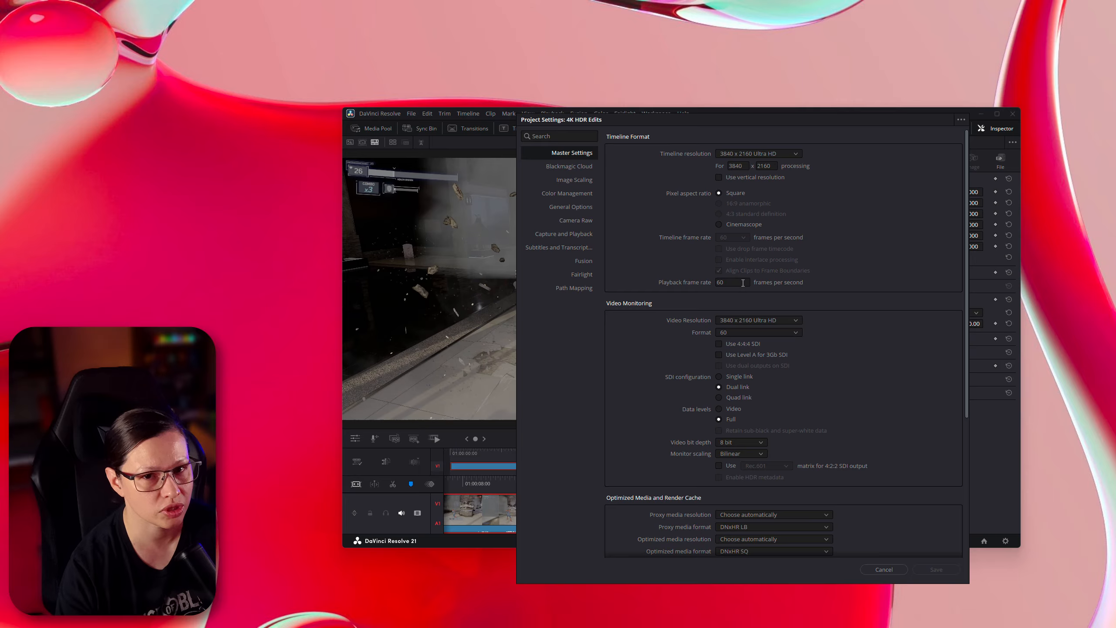
{"action": "scroll", "coordinate": [672, 424], "scroll_direction": "down", "scroll_amount": 5}
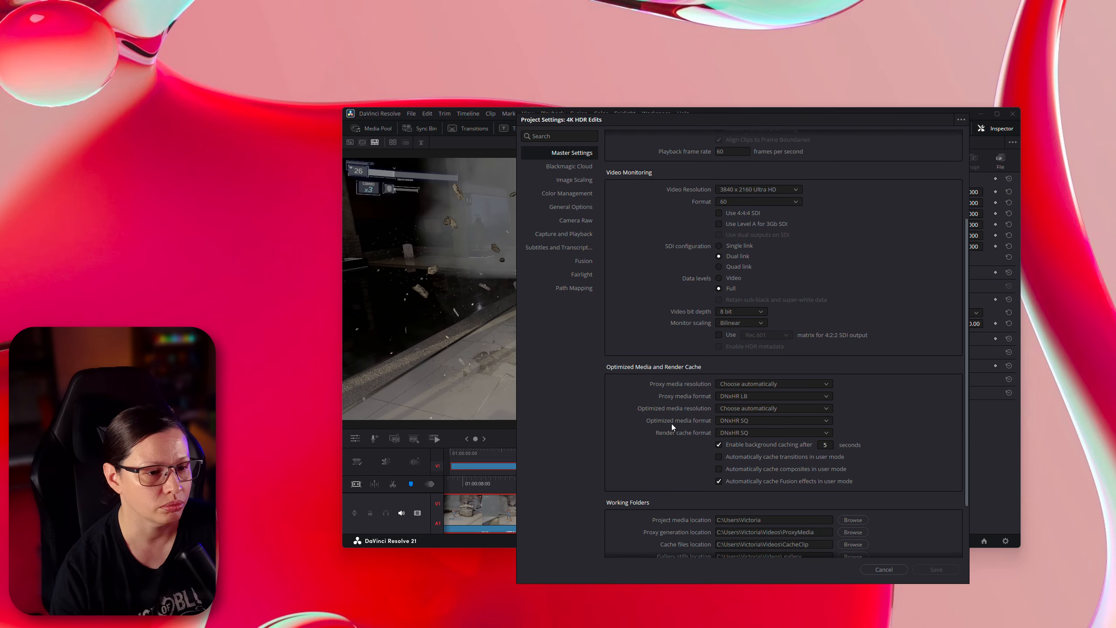
{"action": "left_click", "coordinate": [883, 569]}
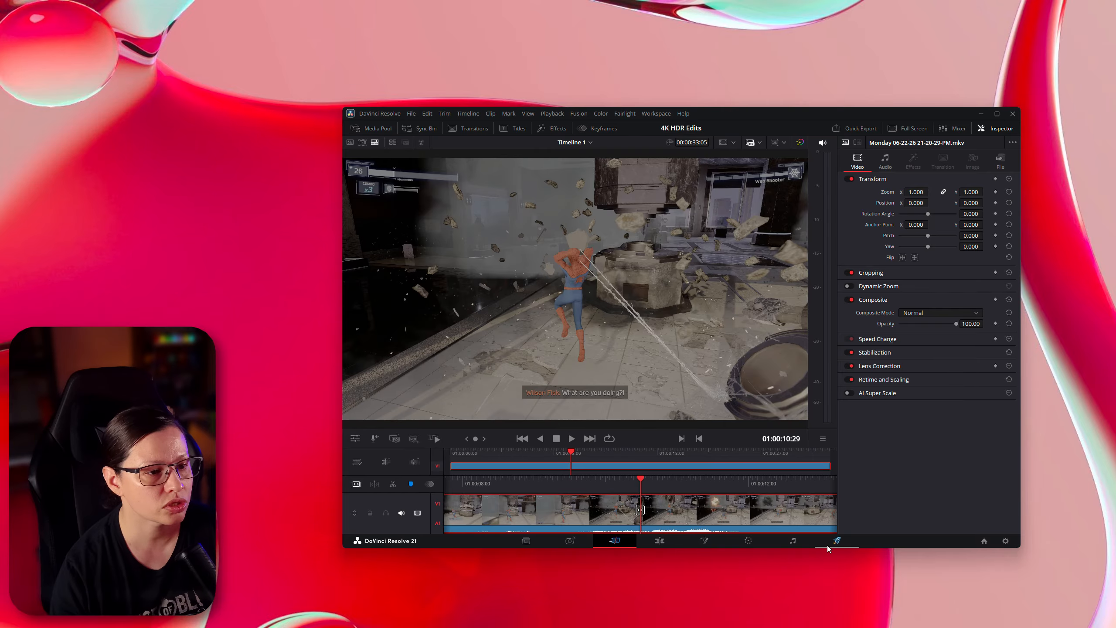
- Open the Deliver page and inspect the codec choices, keeping MP4 with H.265
{"action": "left_click", "coordinate": [838, 544]}
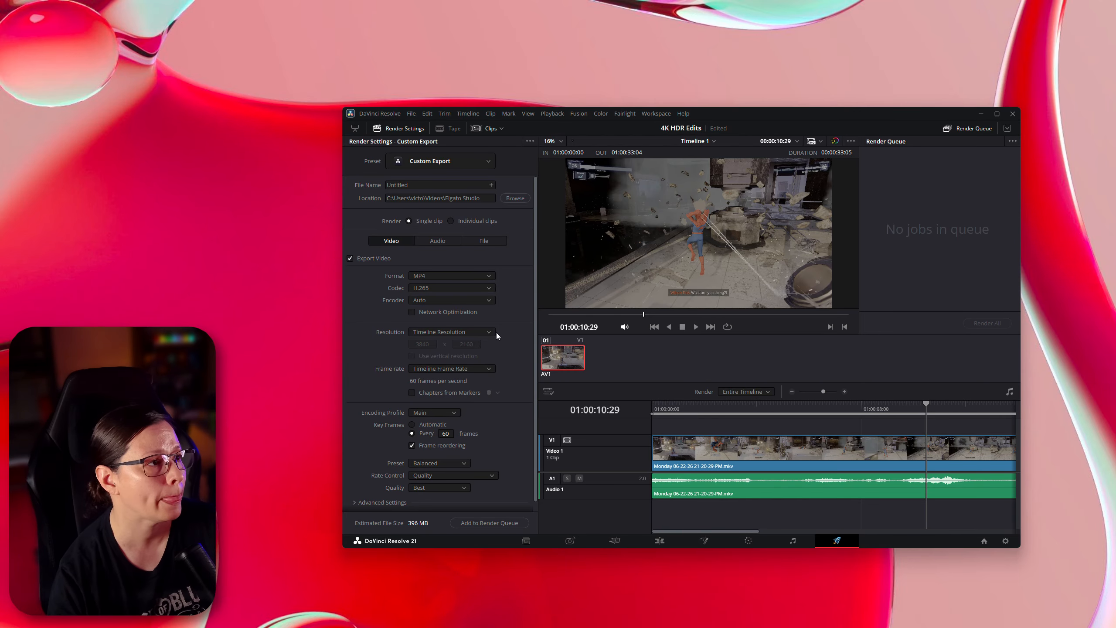
{"action": "left_click", "coordinate": [442, 290]}
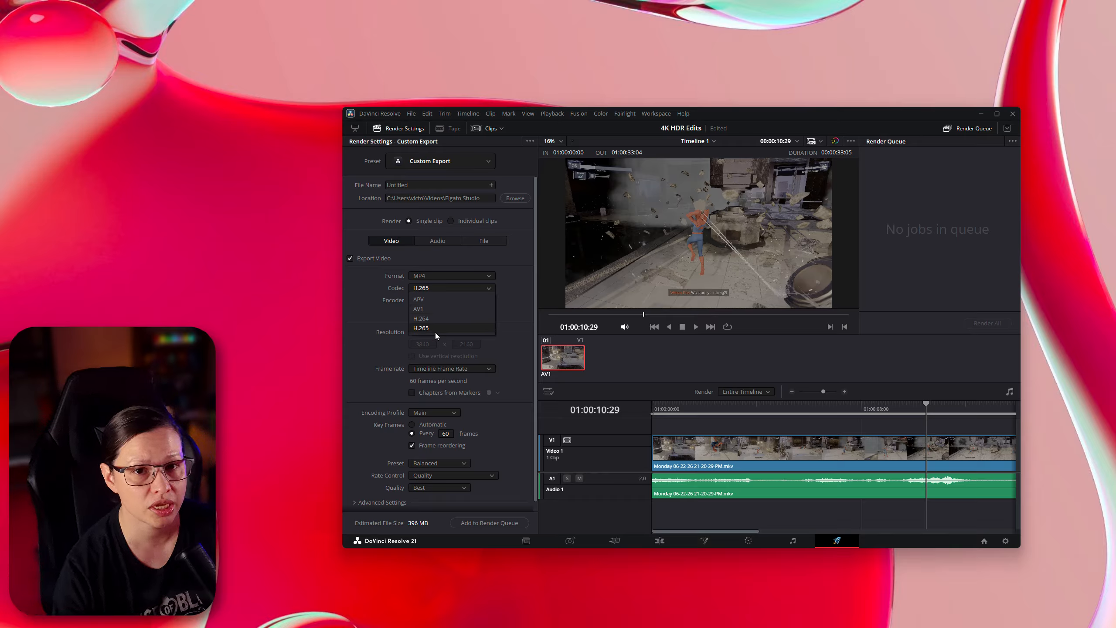
{"action": "left_click", "coordinate": [364, 307]}
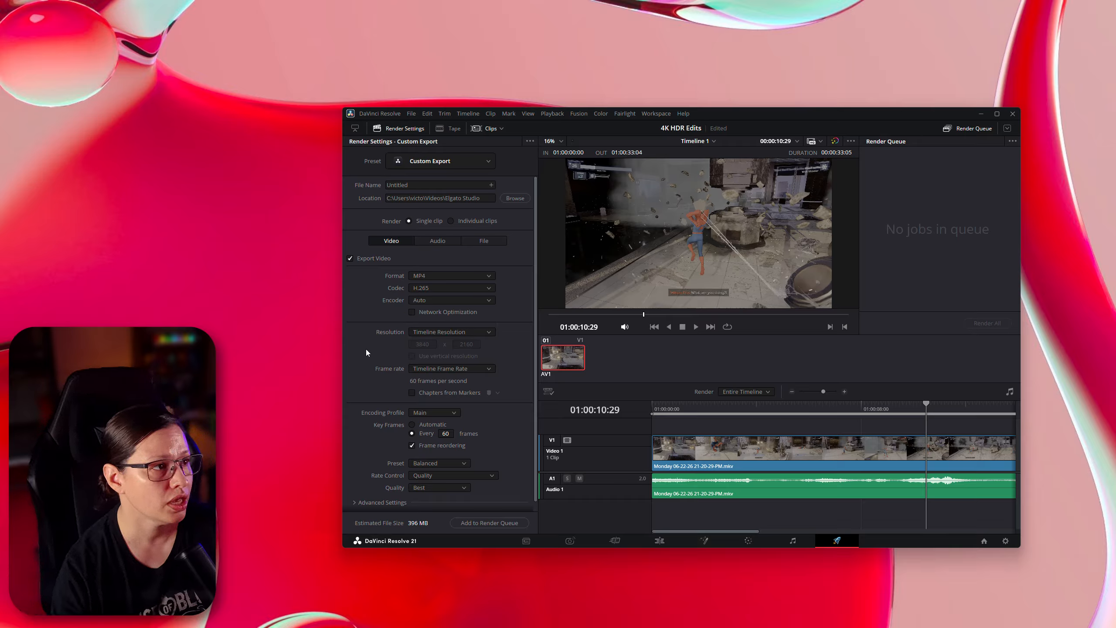
{"action": "scroll", "coordinate": [377, 370], "scroll_direction": "down", "scroll_amount": 1}
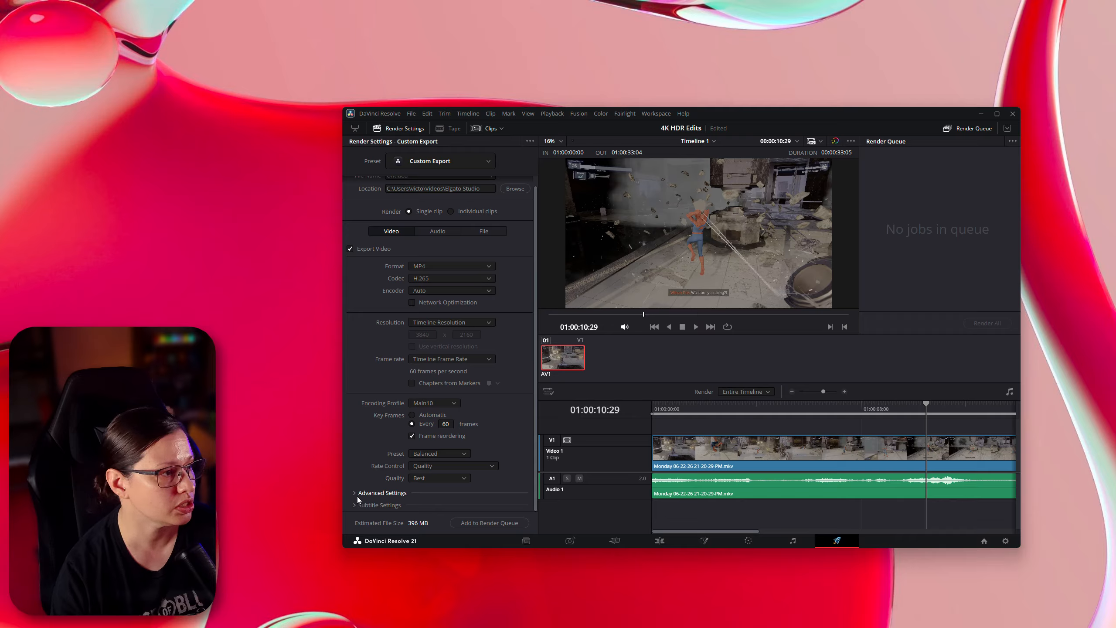
- Keep the encoder preset at Balanced and set rate control to Constant Bitrate
{"action": "left_click", "coordinate": [438, 454]}
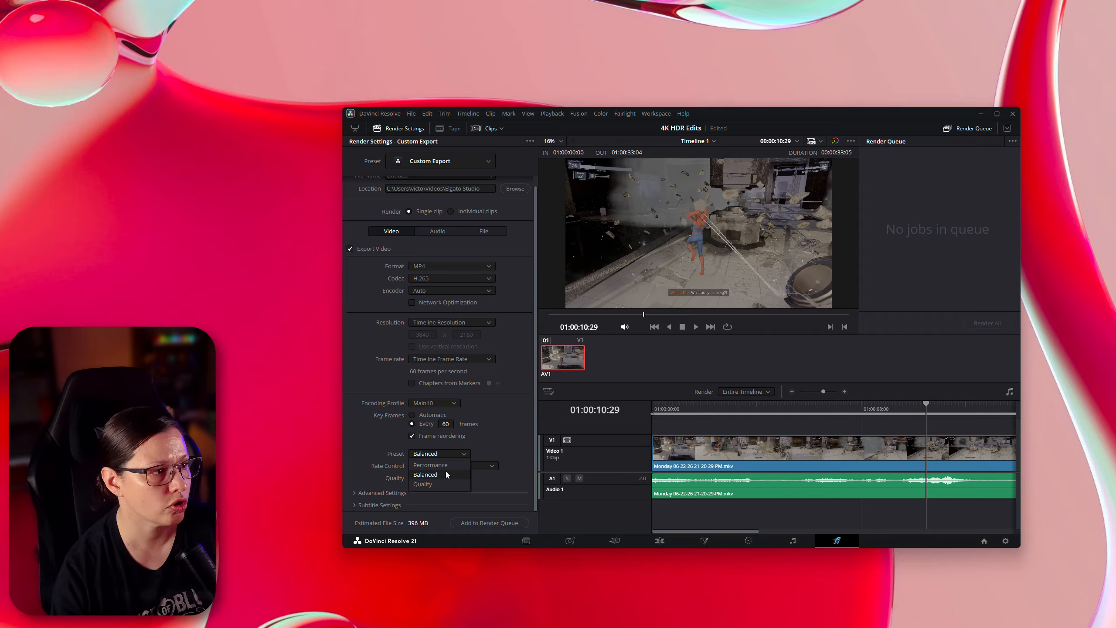
{"action": "left_click", "coordinate": [439, 453]}
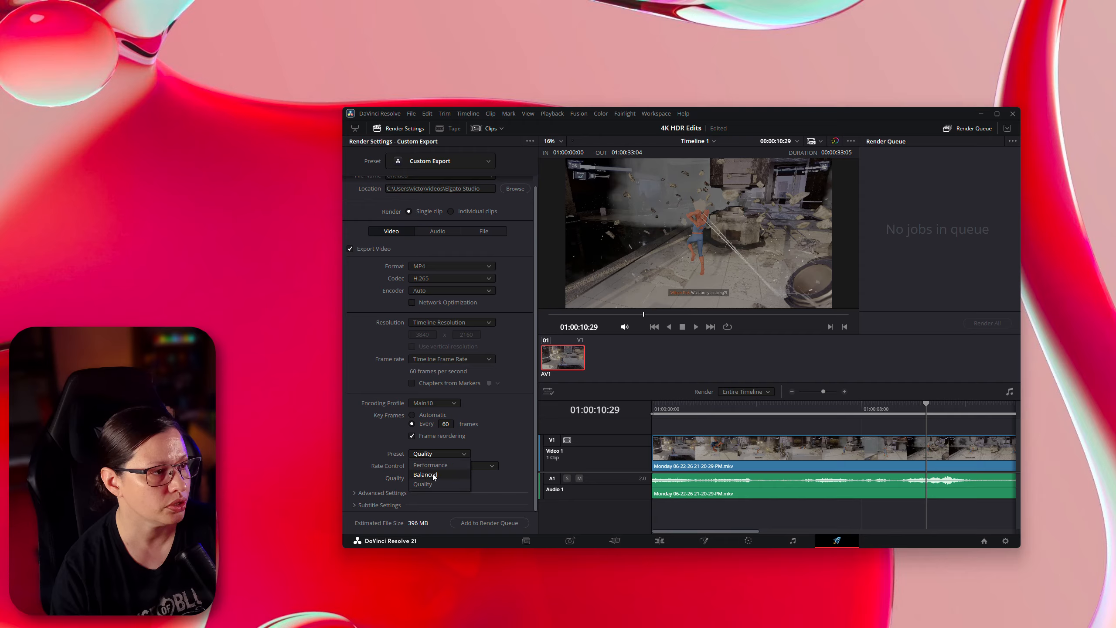
{"action": "left_click", "coordinate": [433, 474]}
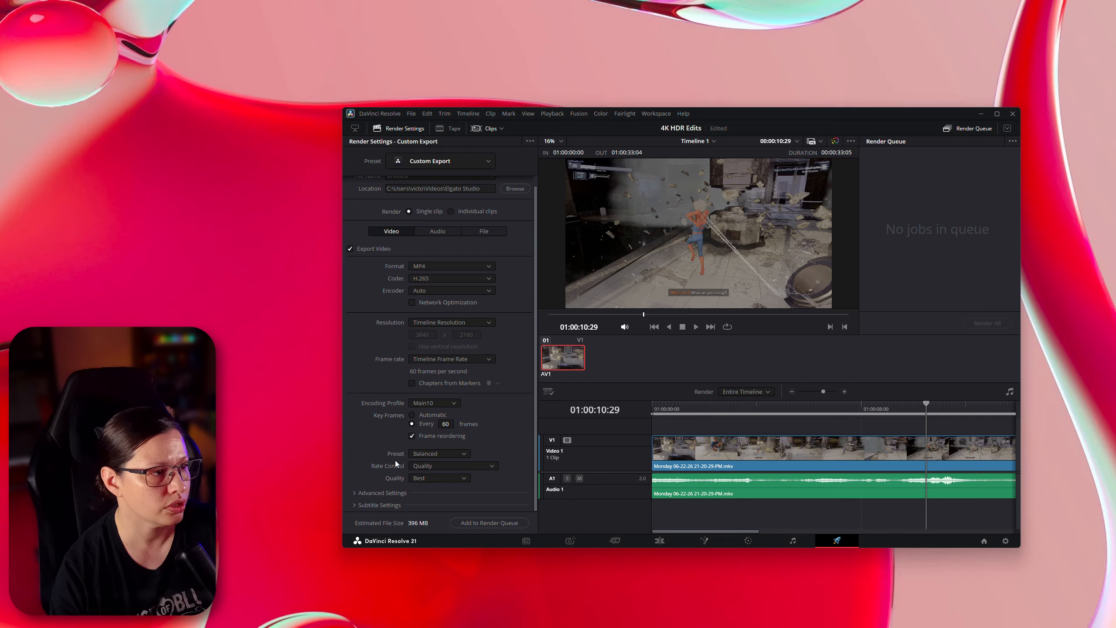
{"action": "left_click", "coordinate": [448, 465]}
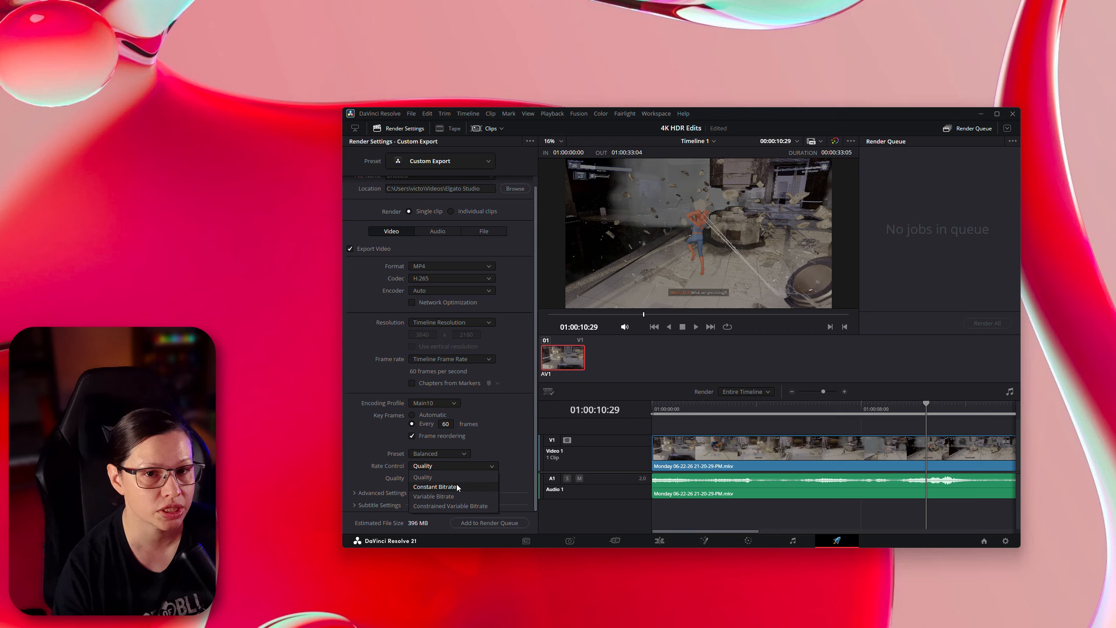
{"action": "left_click", "coordinate": [456, 486]}
- Set the bit rate to 70000 Kb/s
{"action": "left_click", "coordinate": [424, 478]}
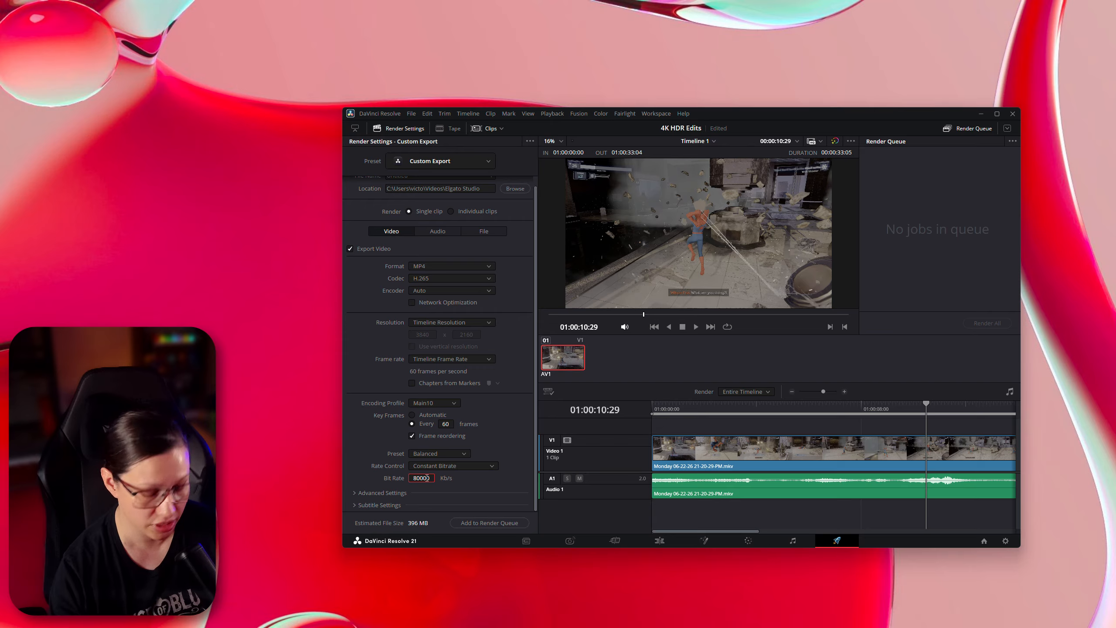
{"action": "key", "text": "BackSpace"}
{"action": "key", "text": "BackSpace"}
{"action": "key", "text": "BackSpace"}
{"action": "key", "text": "BackSpace"}
{"action": "key", "text": "BackSpace"}
{"action": "type", "text": "70"}
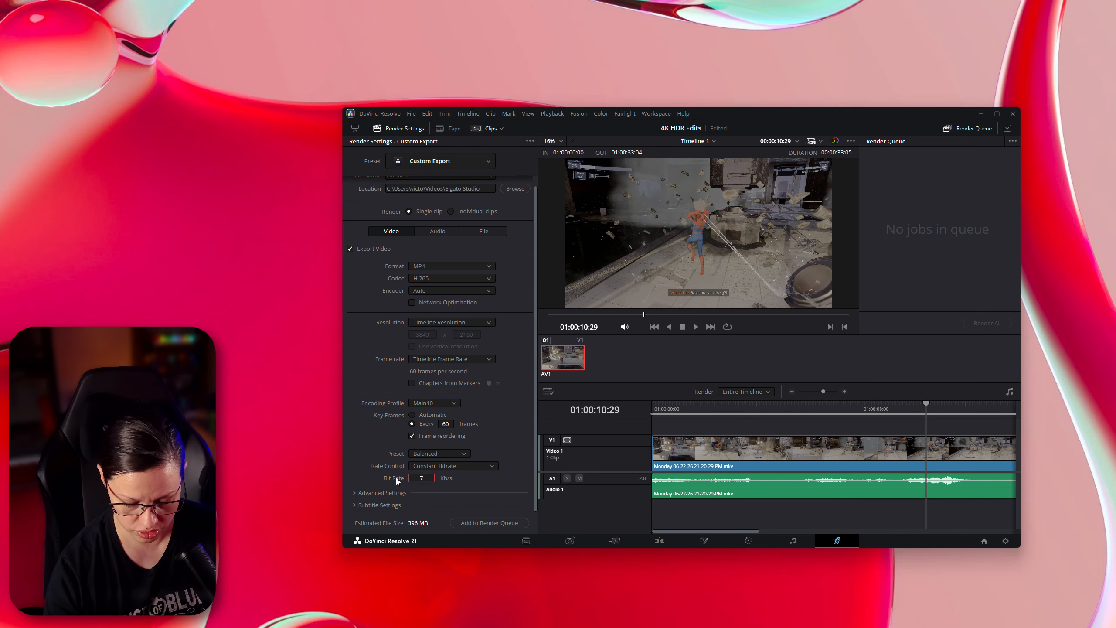
{"action": "key", "text": "Return"}
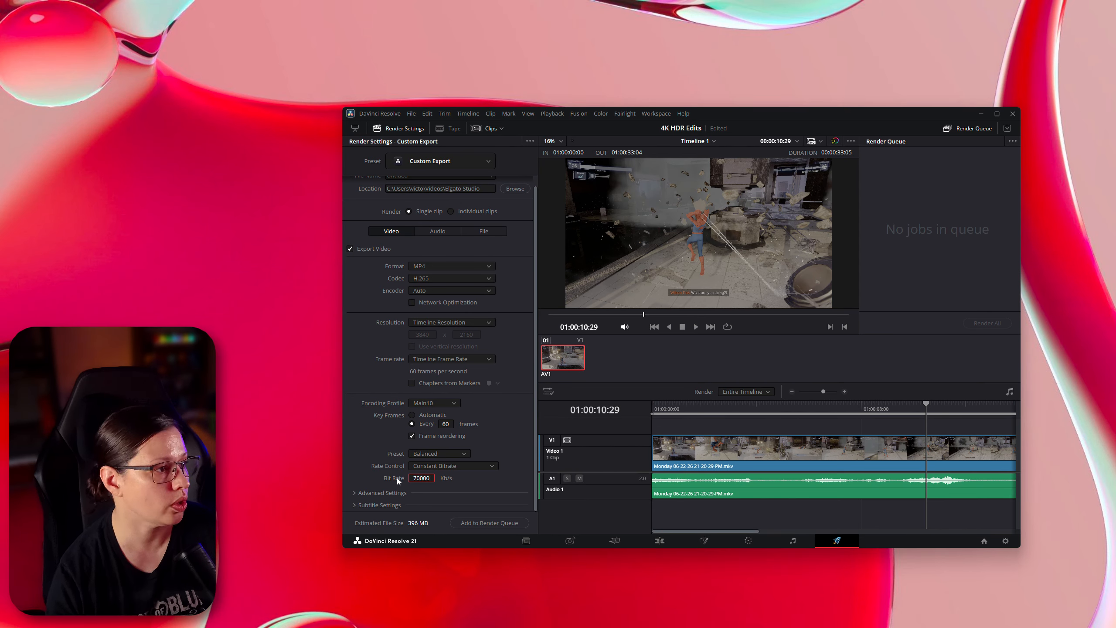
{"action": "left_click", "coordinate": [534, 409]}
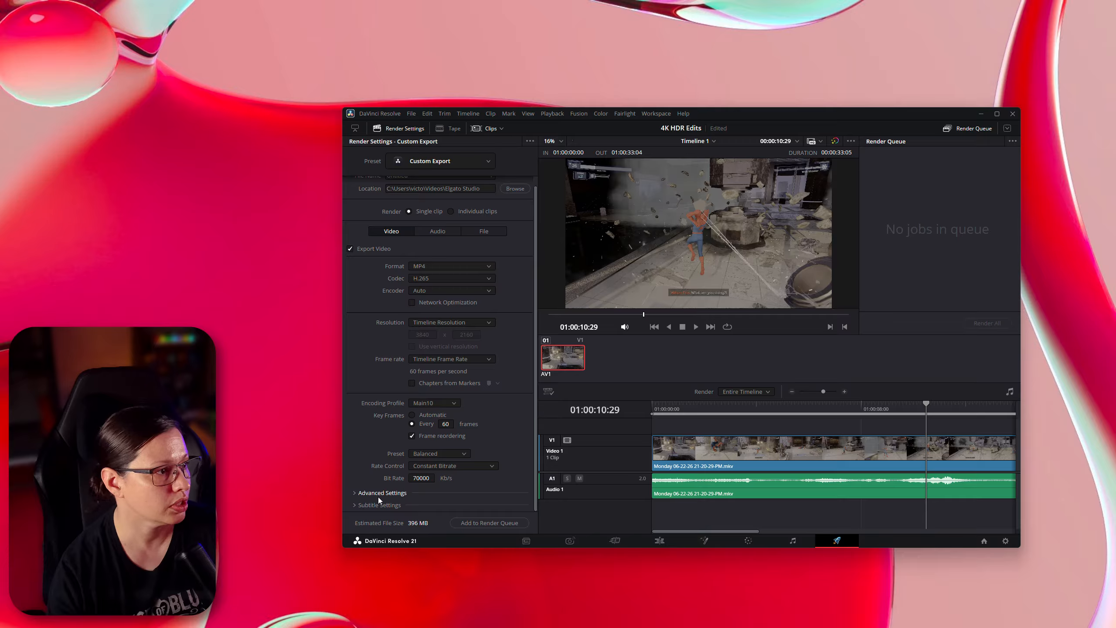
- Expand Advanced Settings and review the data levels, colour space tag and gamma tag
{"action": "left_click", "coordinate": [356, 493]}
{"action": "scroll", "coordinate": [378, 469], "scroll_direction": "down", "scroll_amount": 2}
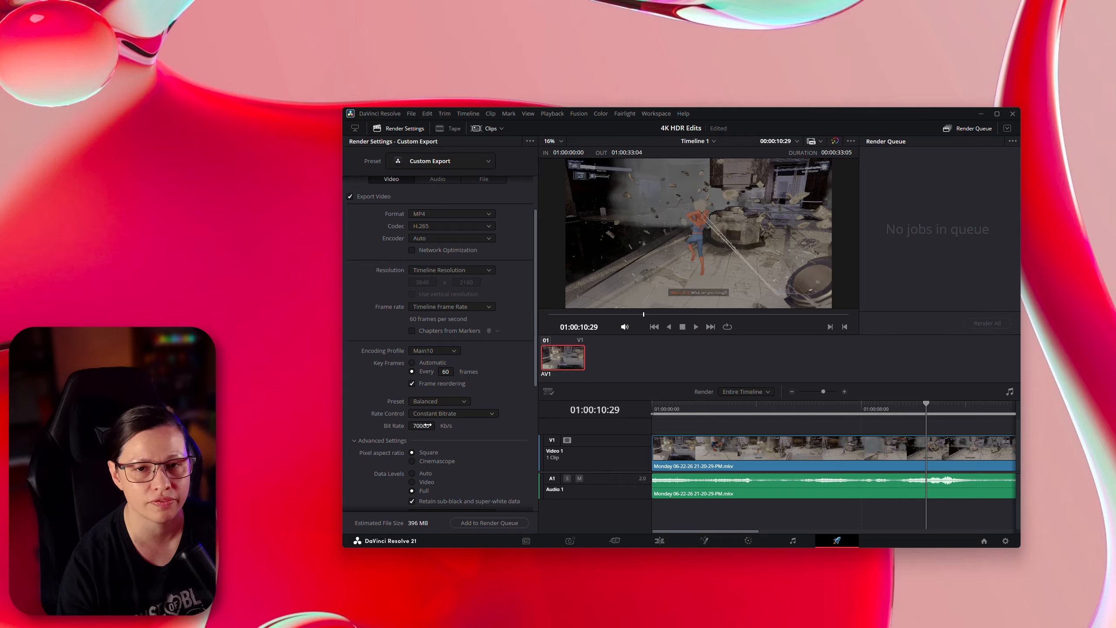
{"action": "scroll", "coordinate": [370, 478], "scroll_direction": "down", "scroll_amount": 3}
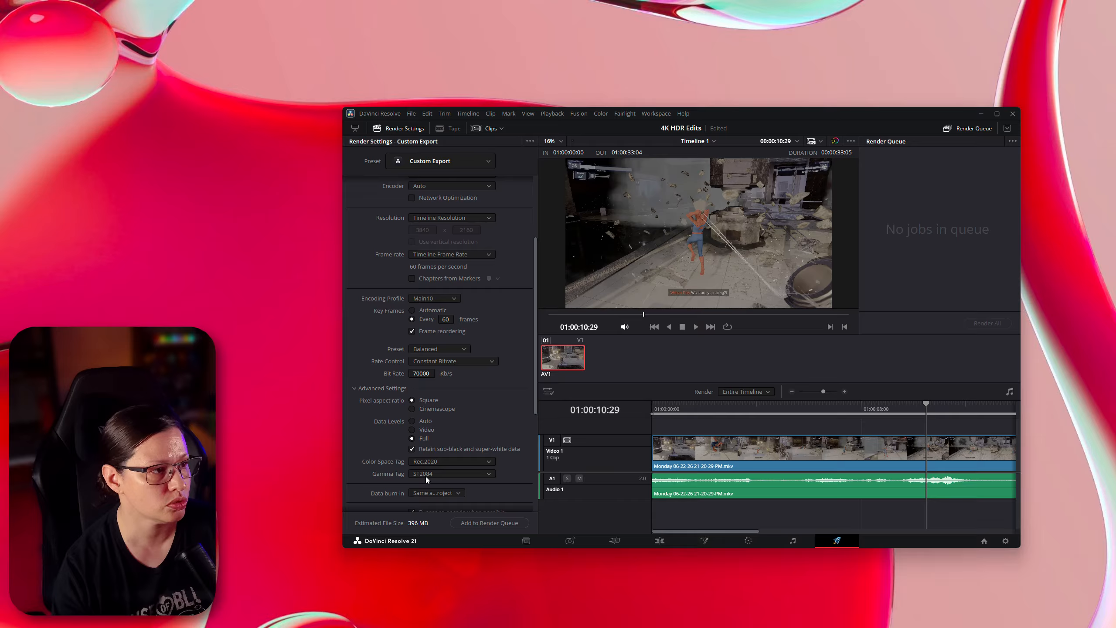
{"action": "scroll", "coordinate": [373, 475], "scroll_direction": "down", "scroll_amount": 4}
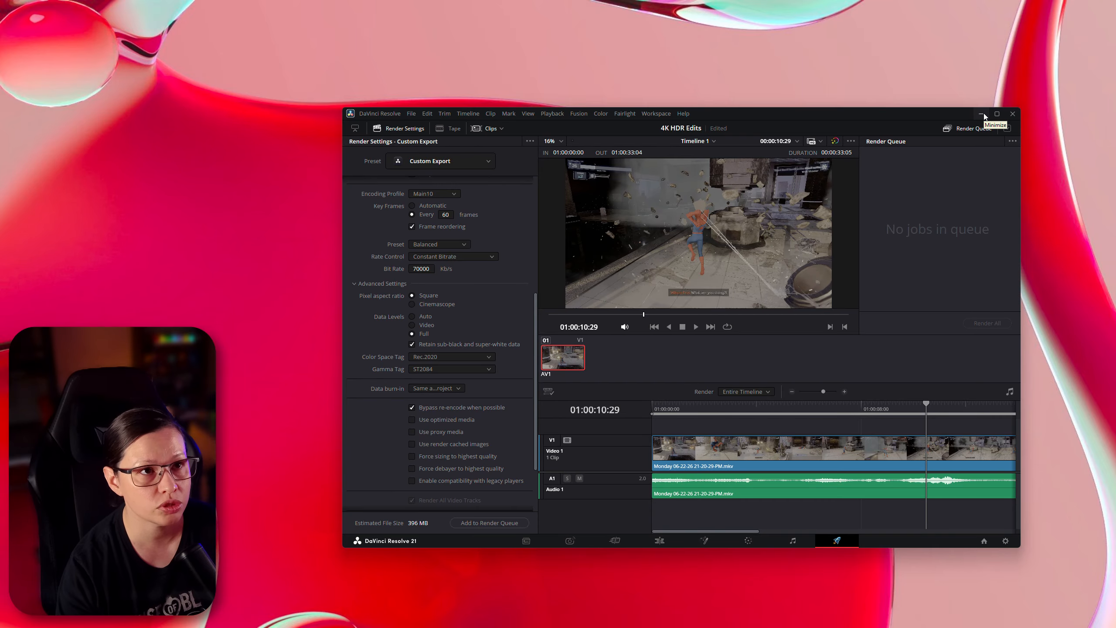
- Close DaVinci Resolve and switch to OBS Studio, moving its window into view
{"action": "left_click", "coordinate": [1012, 113]}
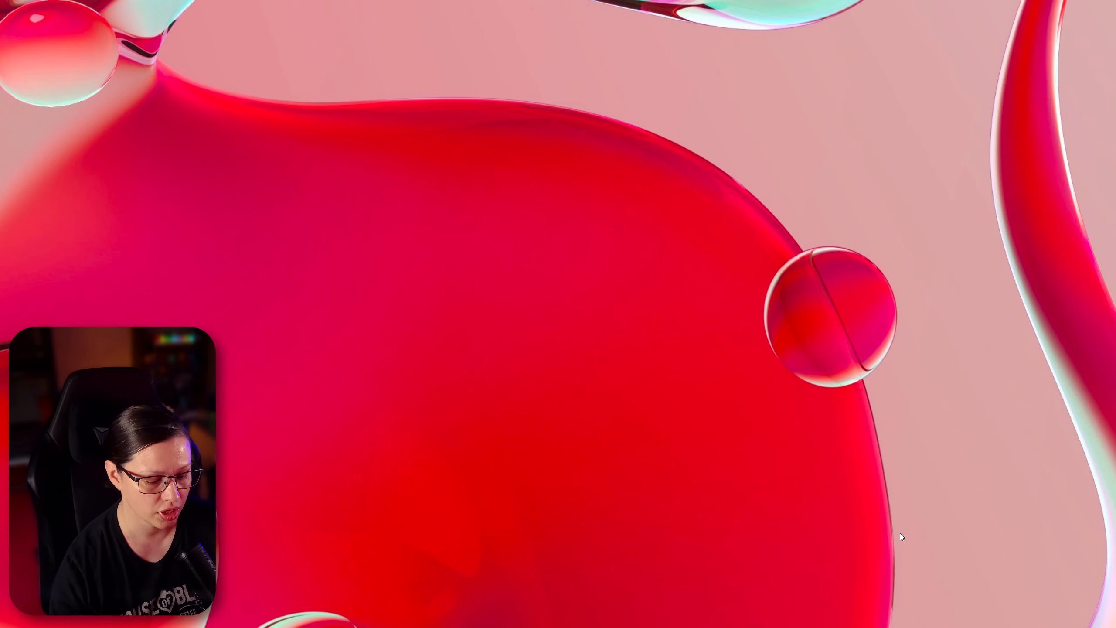
{"action": "key", "text": "super+e"}
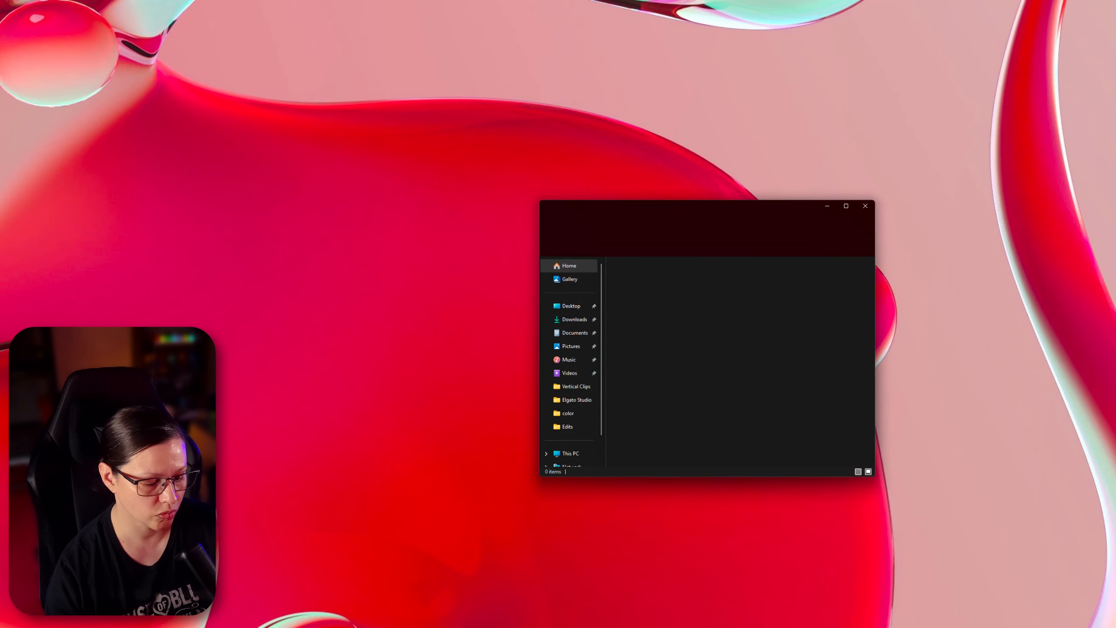
{"action": "left_click", "coordinate": [838, 202]}
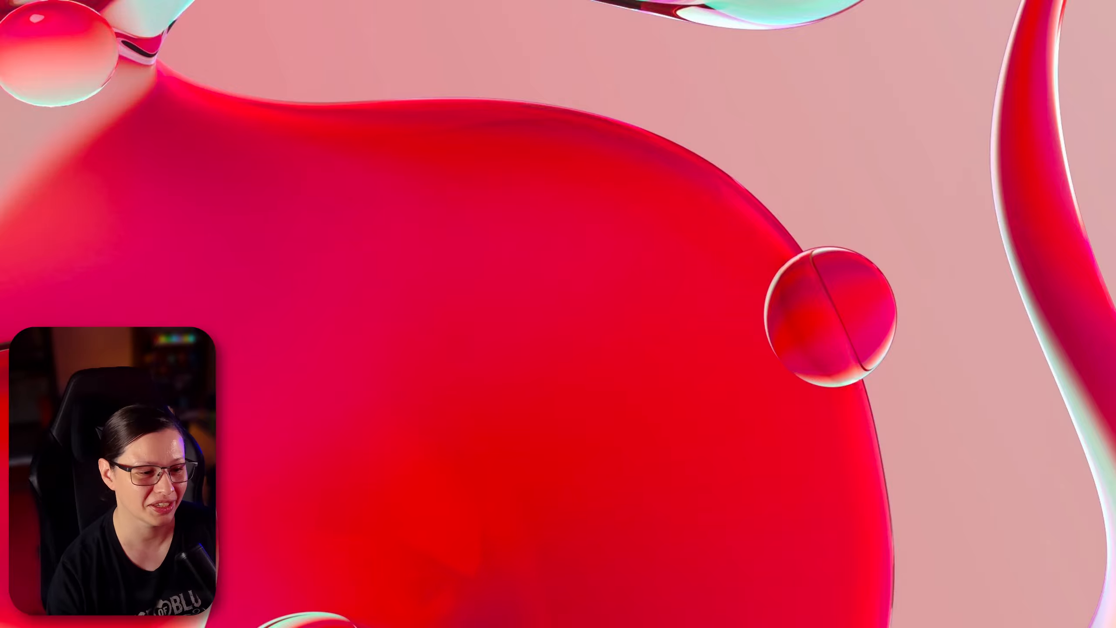
{"action": "left_click_drag", "start_coordinate": [706, 627], "coordinate": [692, 215]}
{"action": "left_click_drag", "start_coordinate": [796, 138], "coordinate": [807, 141]}
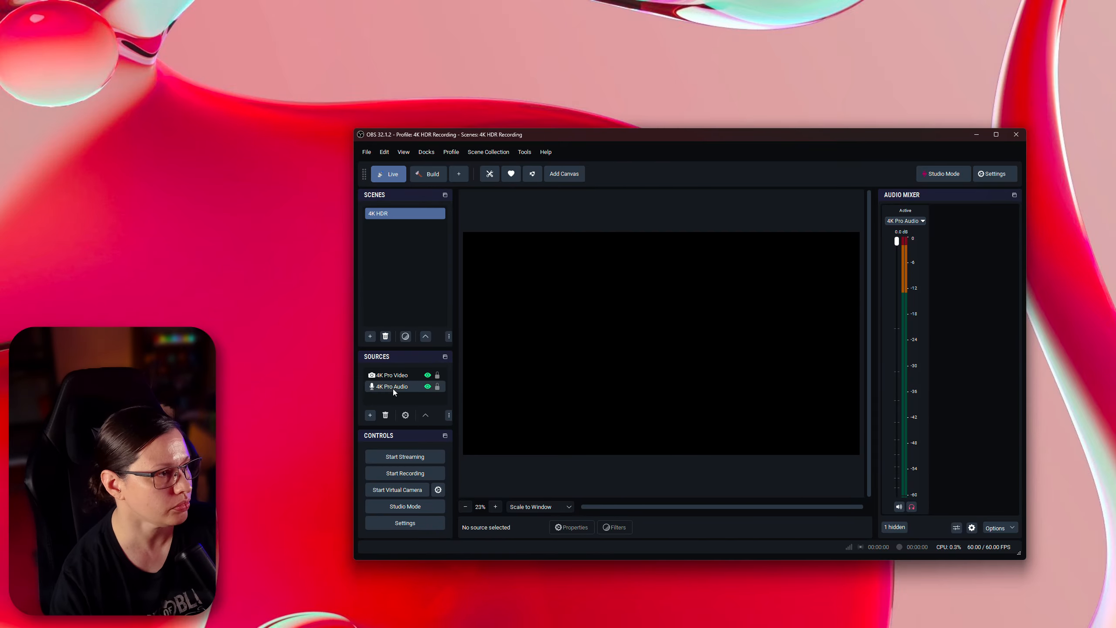
- Open the properties of the 4K Pro Video source and scroll to its capture settings
{"action": "left_click", "coordinate": [388, 376]}
{"action": "right_click", "coordinate": [388, 377]}
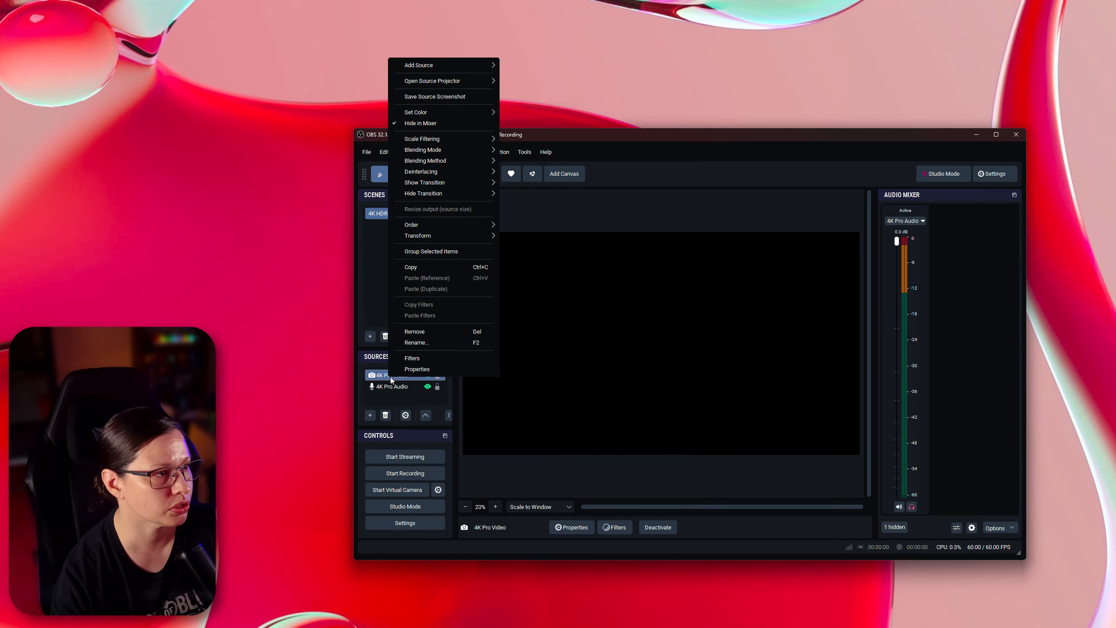
{"action": "left_click", "coordinate": [410, 370]}
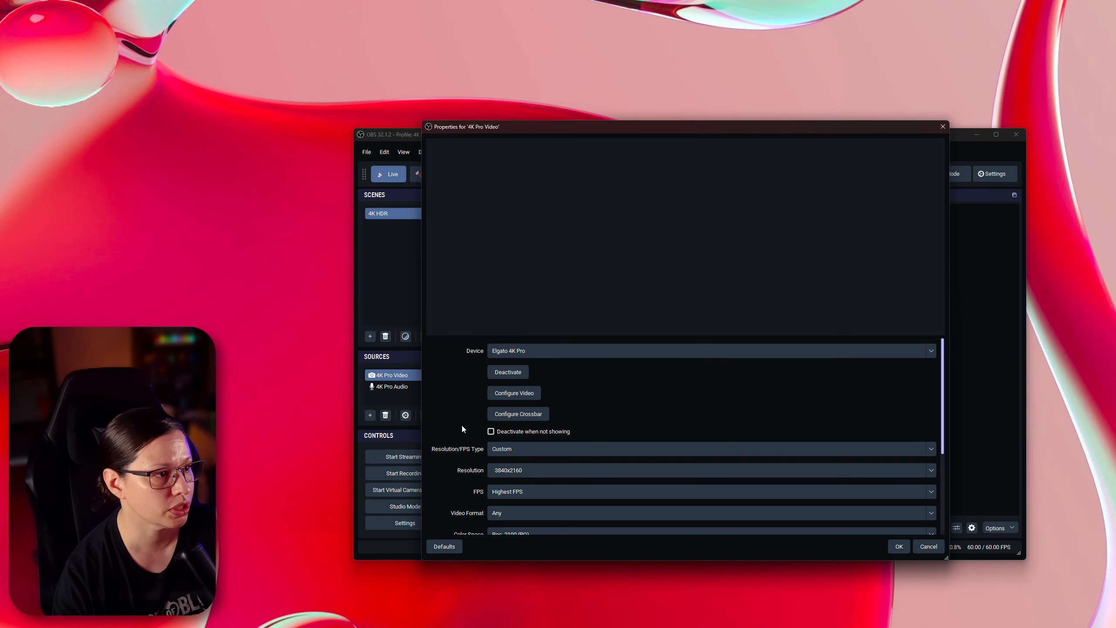
{"action": "left_click_drag", "start_coordinate": [787, 127], "coordinate": [817, 94]}
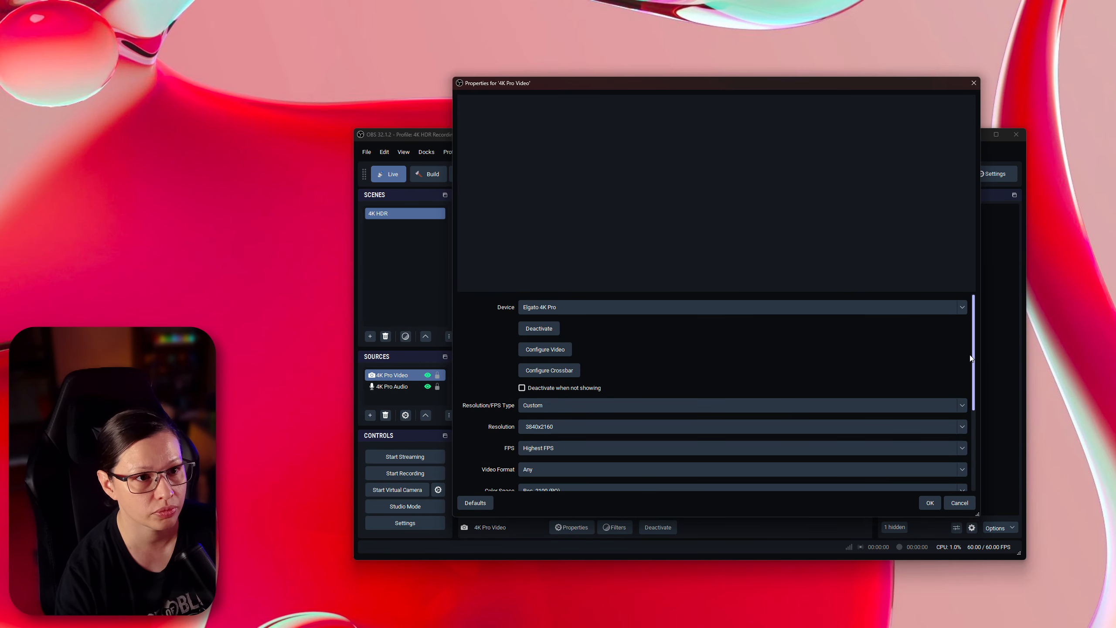
{"action": "left_click_drag", "start_coordinate": [972, 353], "coordinate": [973, 408]}
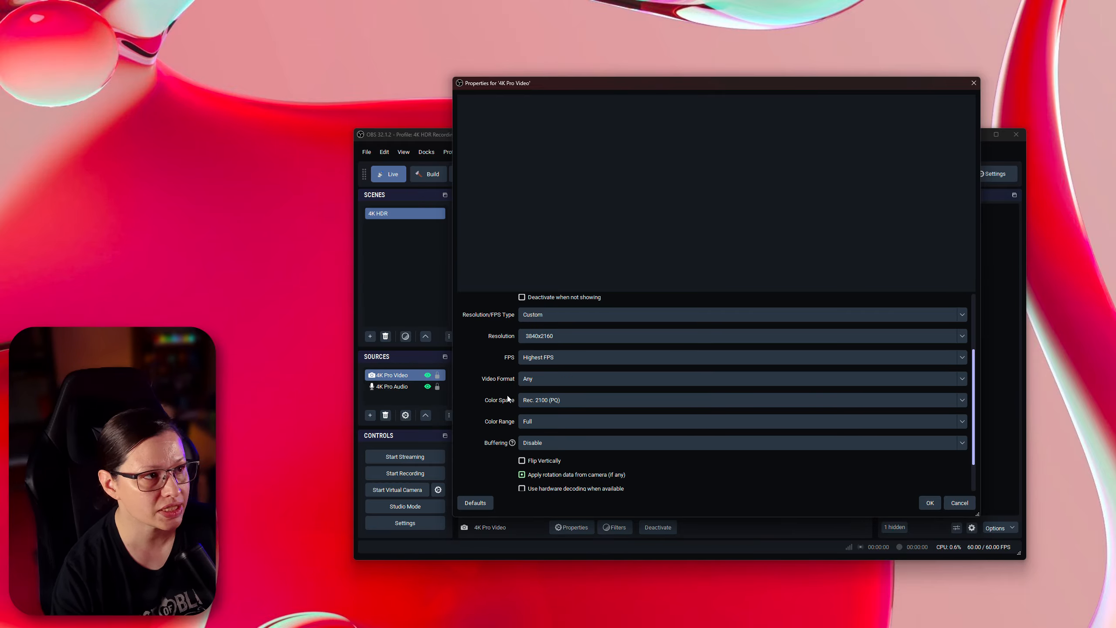
- Switch the source's Color Range to Default and back to Full, then cancel the properties dialog
{"action": "left_click", "coordinate": [552, 423]}
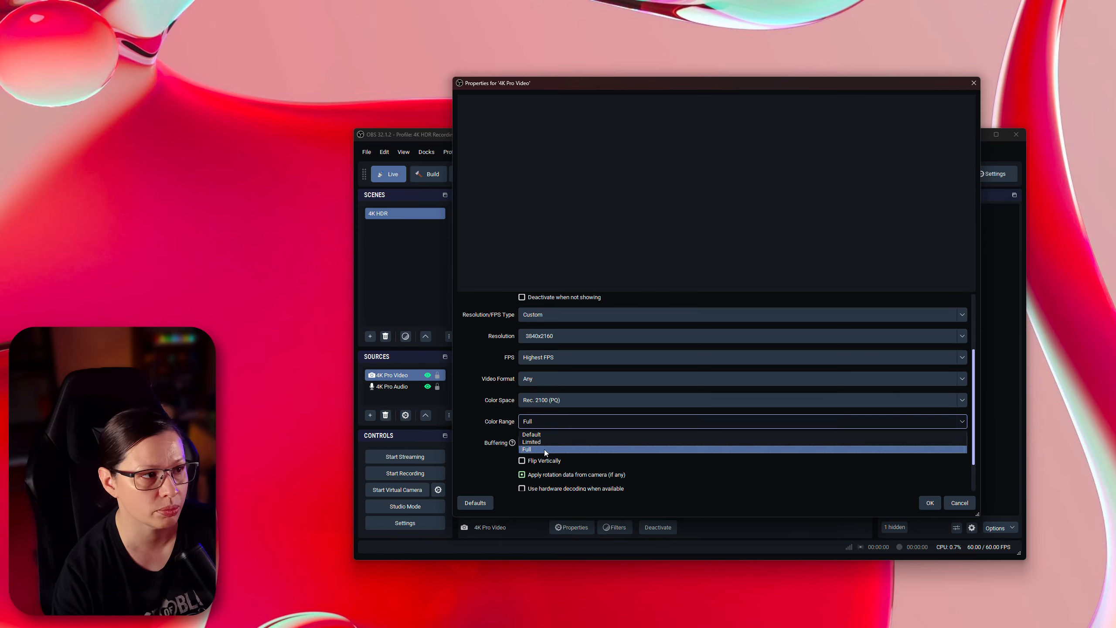
{"action": "left_click", "coordinate": [550, 434]}
{"action": "left_click", "coordinate": [545, 425]}
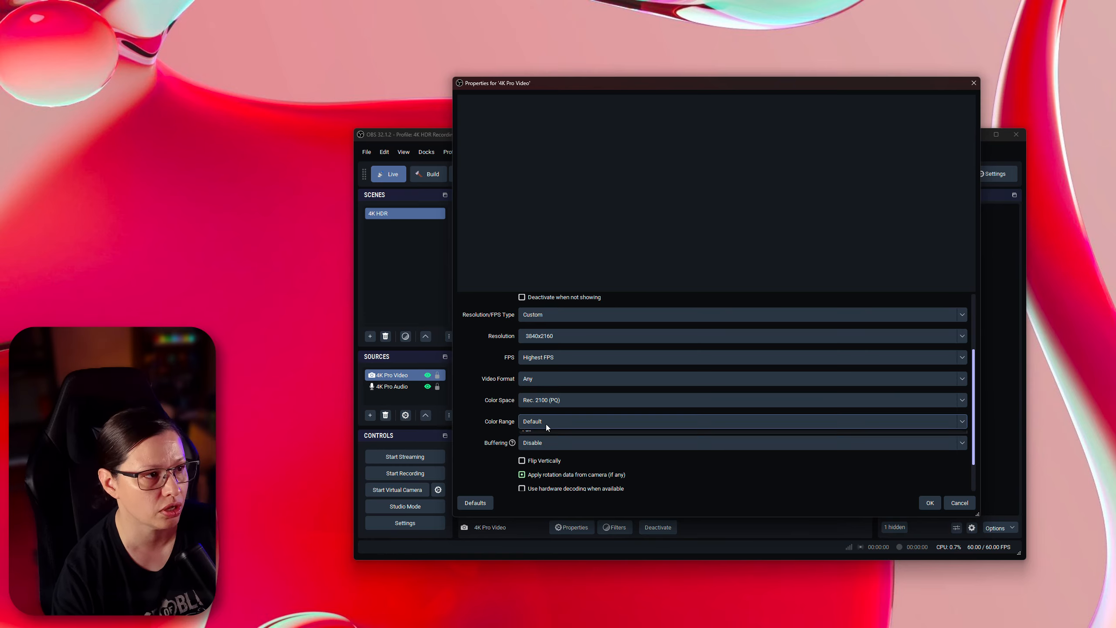
{"action": "left_click", "coordinate": [539, 445]}
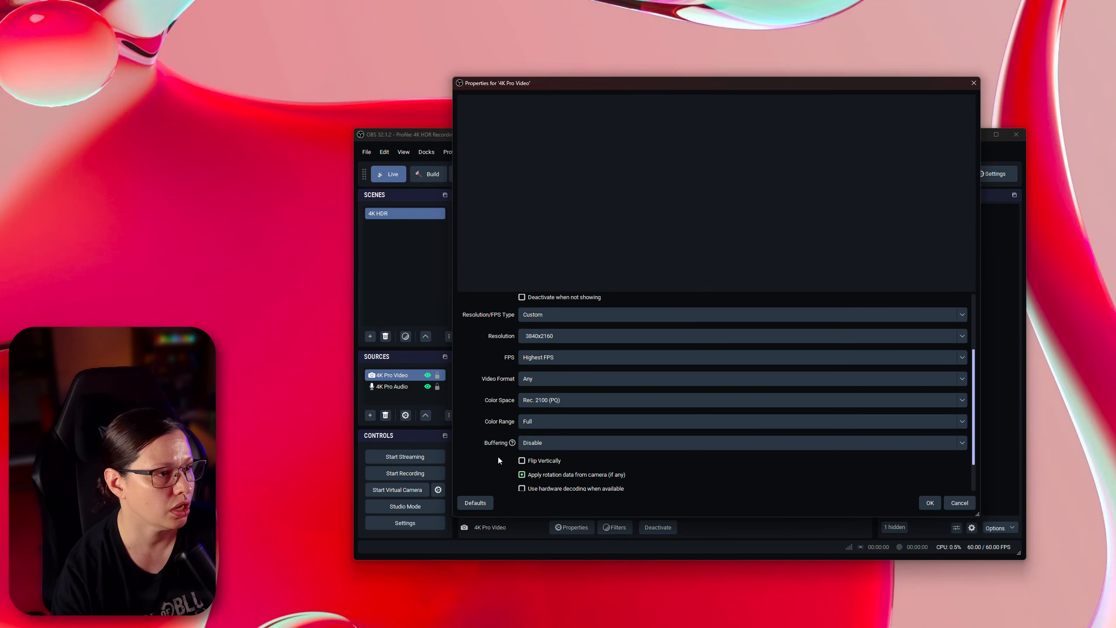
{"action": "scroll", "coordinate": [497, 453], "scroll_direction": "down", "scroll_amount": 2}
{"action": "scroll", "coordinate": [519, 404], "scroll_direction": "up", "scroll_amount": 5}
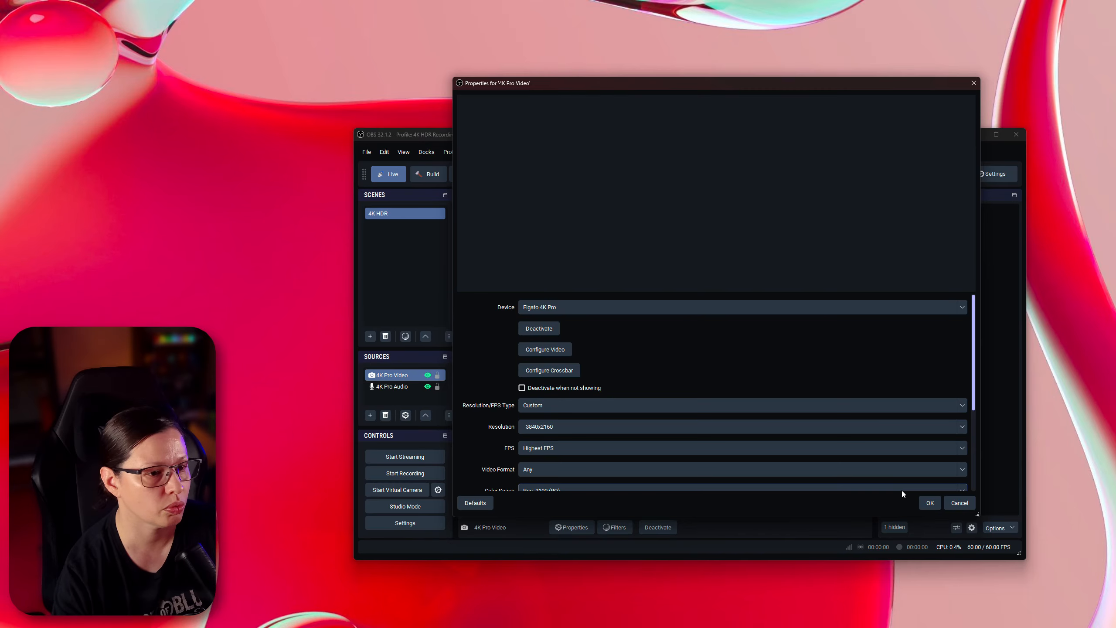
{"action": "left_click", "coordinate": [963, 502]}
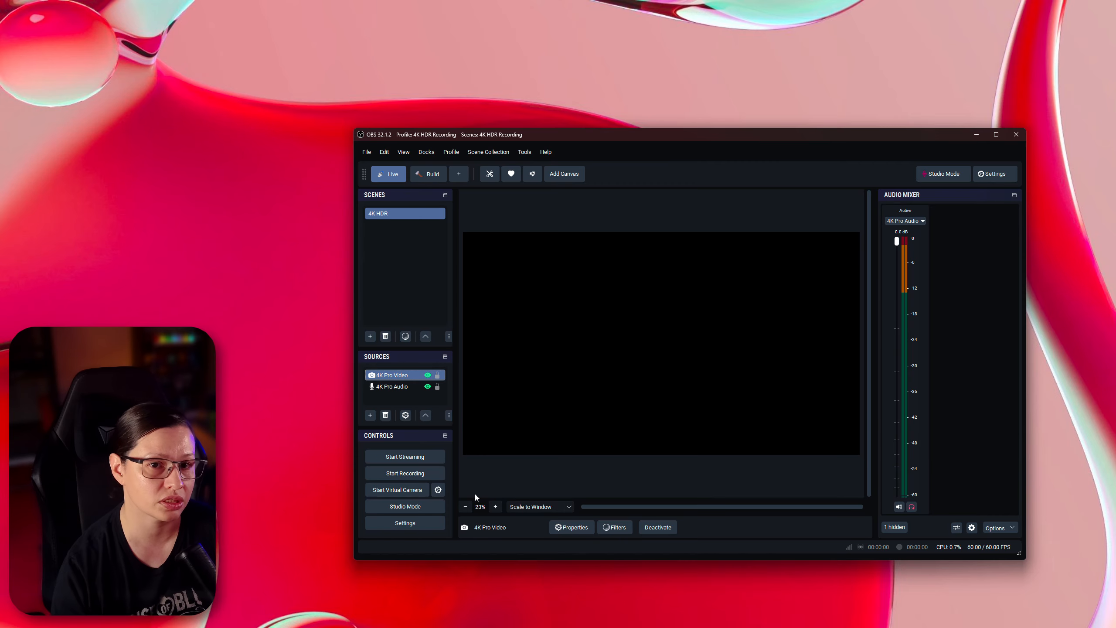
- Open the settings' Advanced page and review the video colour format, colour space and colour range options
{"action": "left_click", "coordinate": [422, 524]}
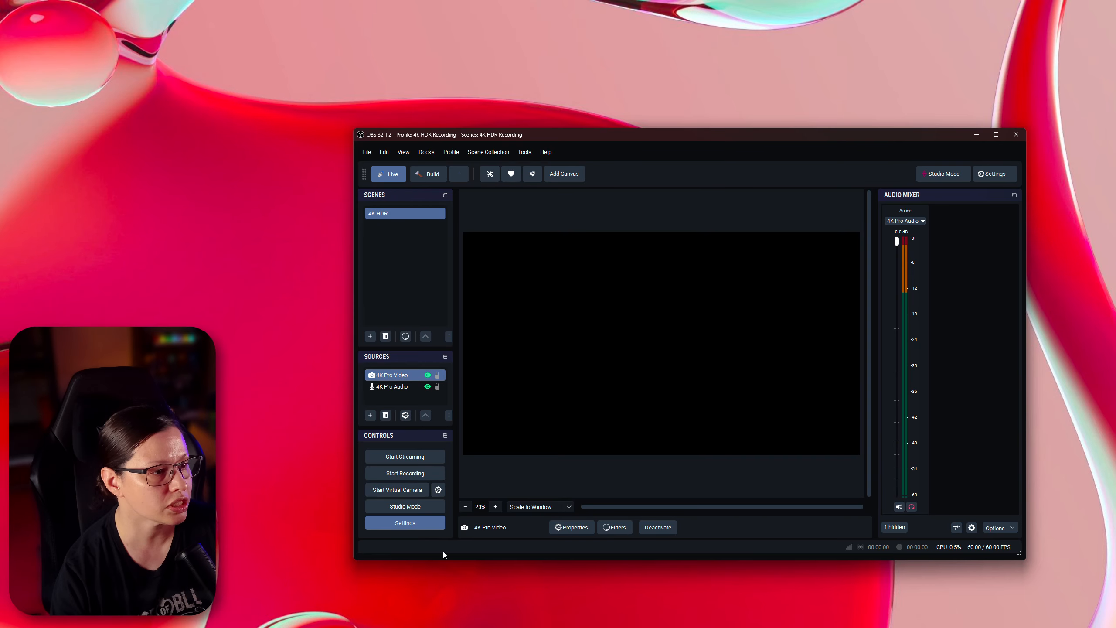
{"action": "left_click", "coordinate": [522, 317]}
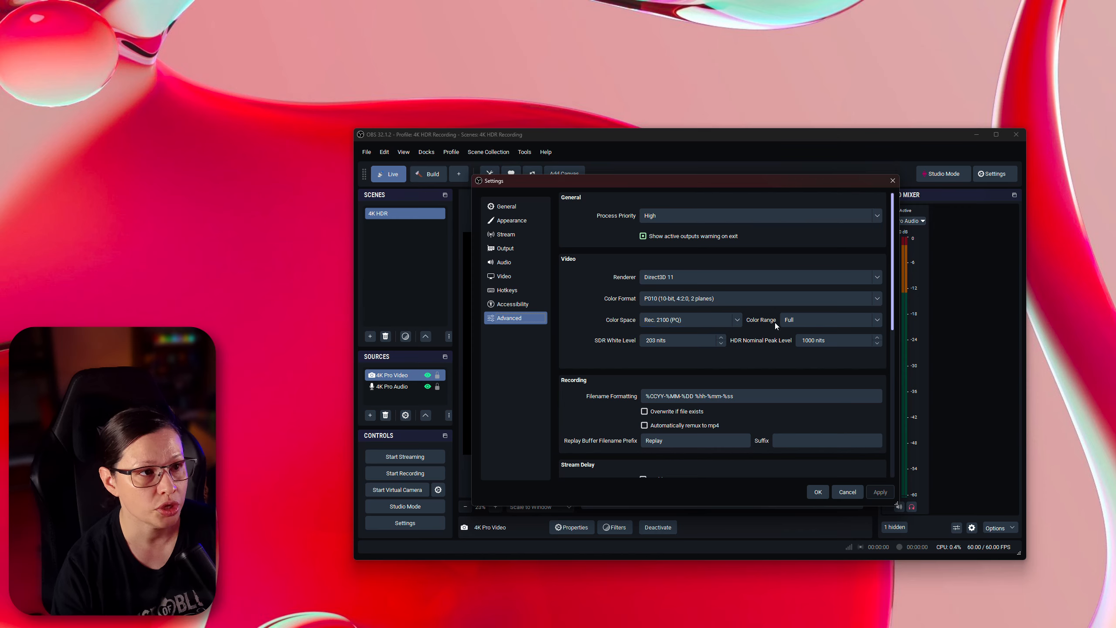
{"action": "left_click", "coordinate": [798, 320]}
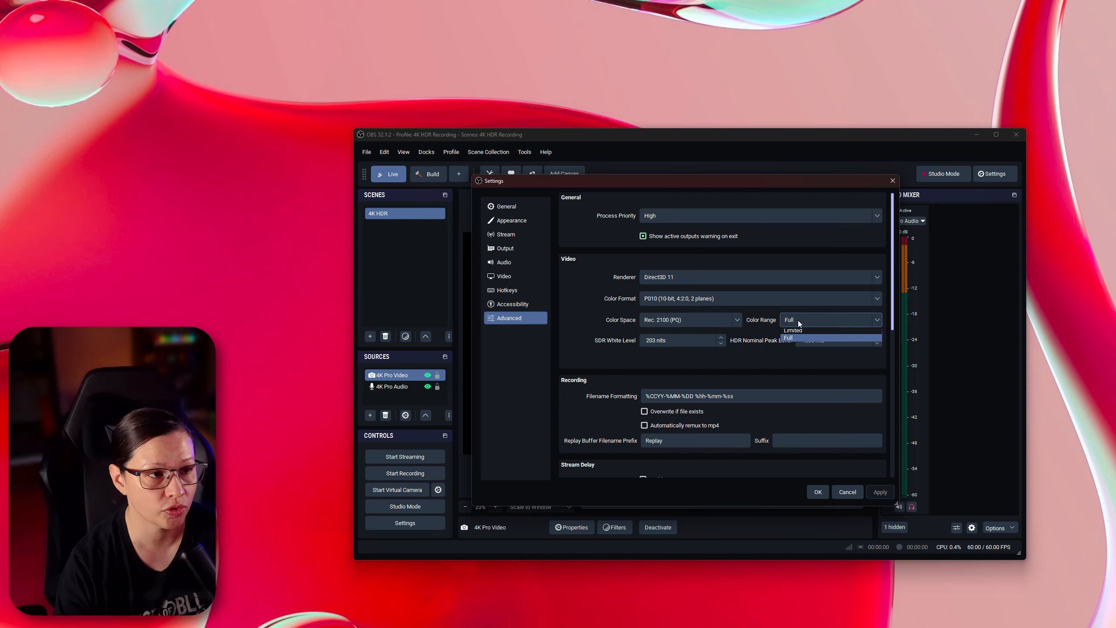
{"action": "left_click", "coordinate": [760, 324]}
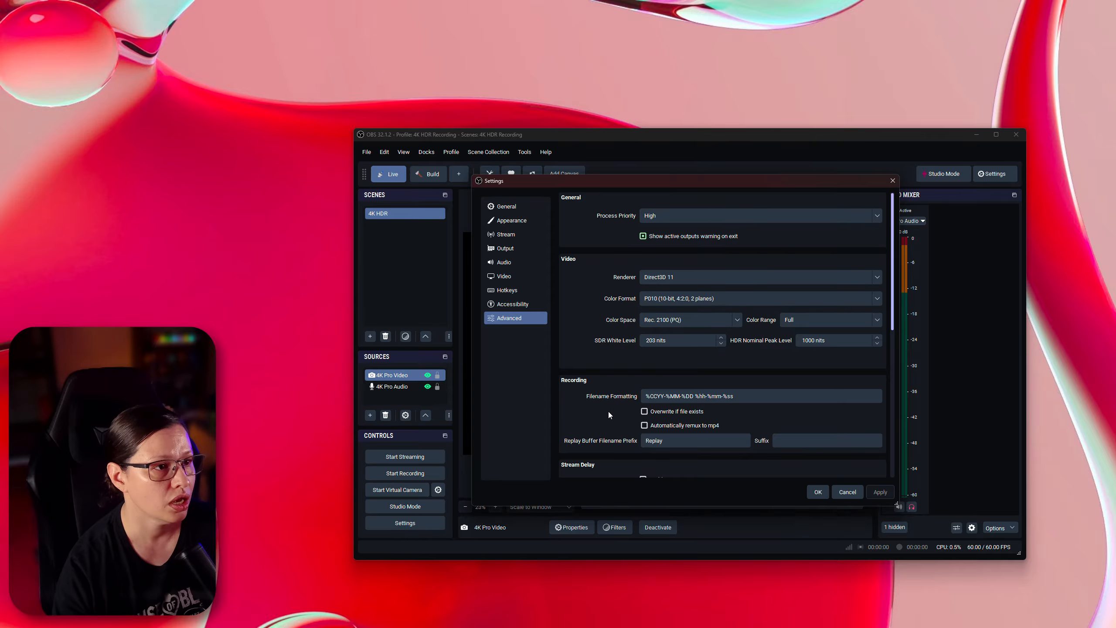
{"action": "scroll", "coordinate": [604, 402], "scroll_direction": "down", "scroll_amount": 2}
{"action": "scroll", "coordinate": [591, 379], "scroll_direction": "down", "scroll_amount": 2}
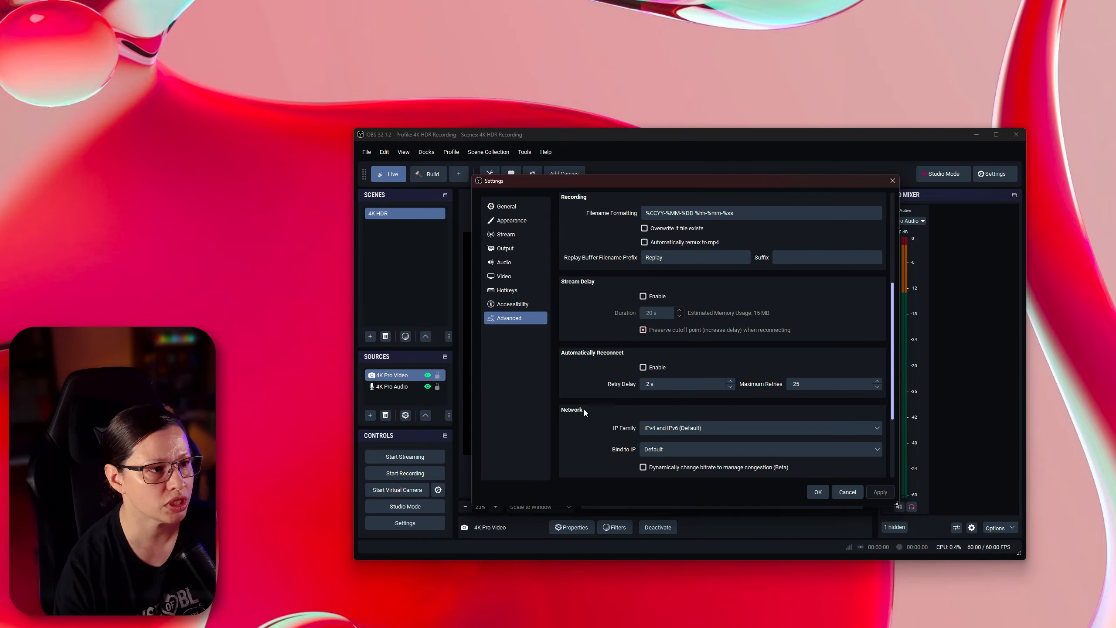
{"action": "scroll", "coordinate": [585, 406], "scroll_direction": "down", "scroll_amount": 3}
{"action": "scroll", "coordinate": [587, 404], "scroll_direction": "up", "scroll_amount": 7}
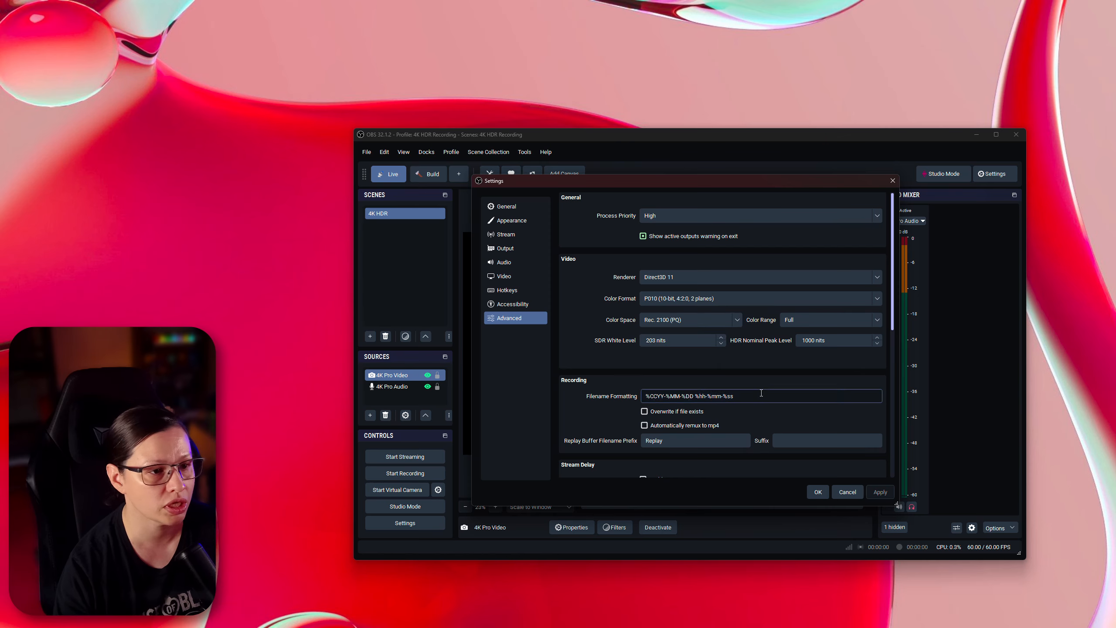
- Switch the Output recording video encoder to NVIDIA NVENC HEVC
{"action": "left_click", "coordinate": [505, 250]}
{"action": "left_click", "coordinate": [620, 220]}
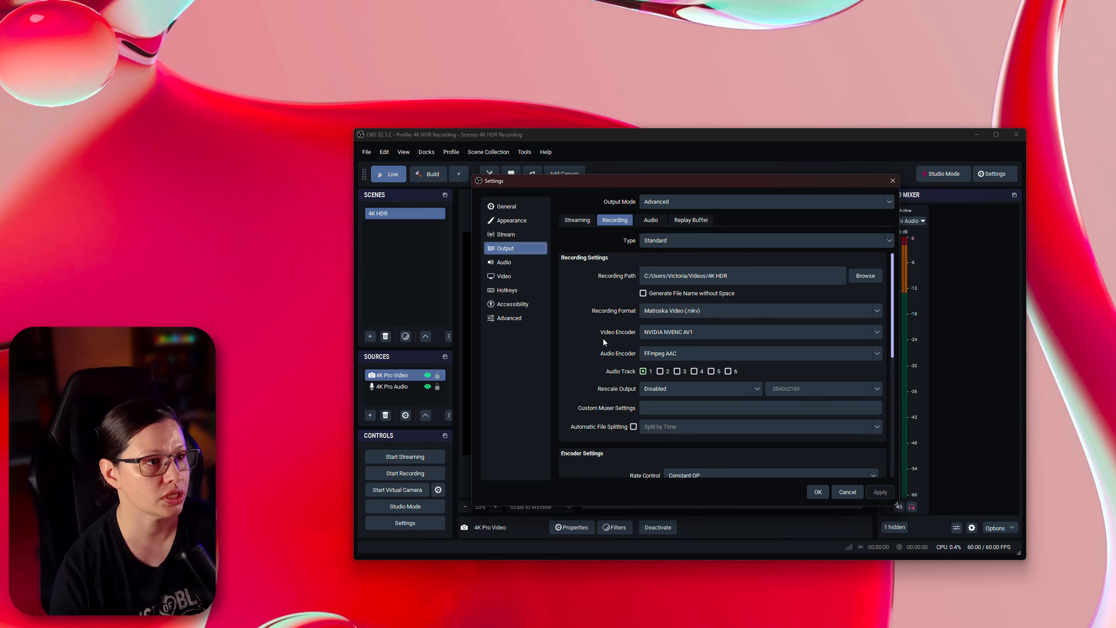
{"action": "left_click", "coordinate": [684, 335]}
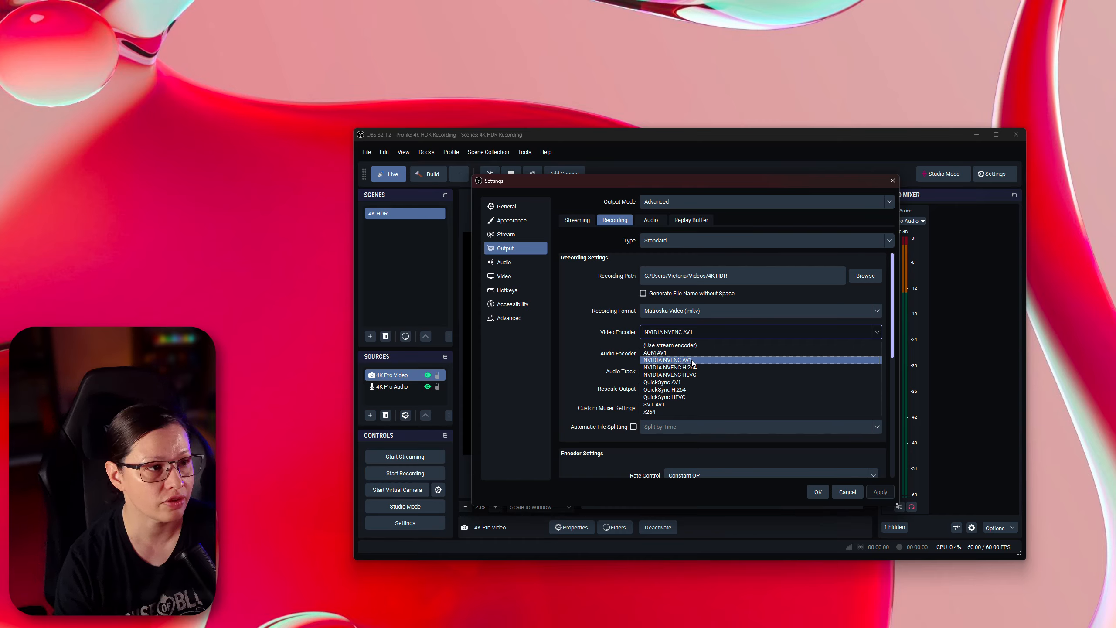
{"action": "left_click", "coordinate": [689, 374]}
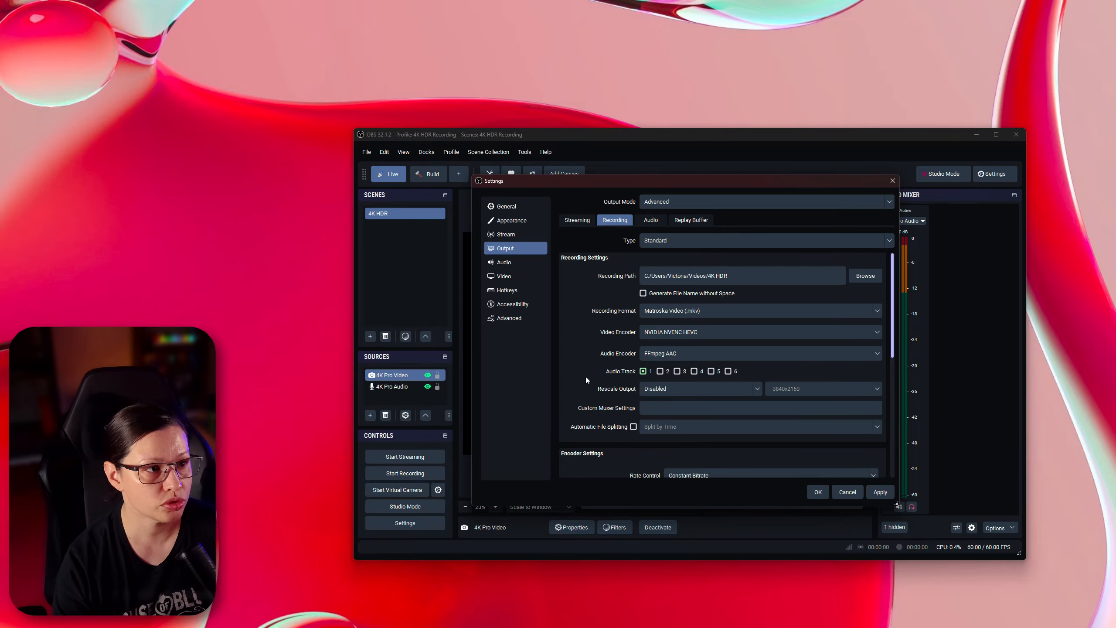
- Set the HEVC encoder's profile to main10 and its preset to P7: Slowest (Best Quality)
{"action": "scroll", "coordinate": [602, 381], "scroll_direction": "down", "scroll_amount": 5}
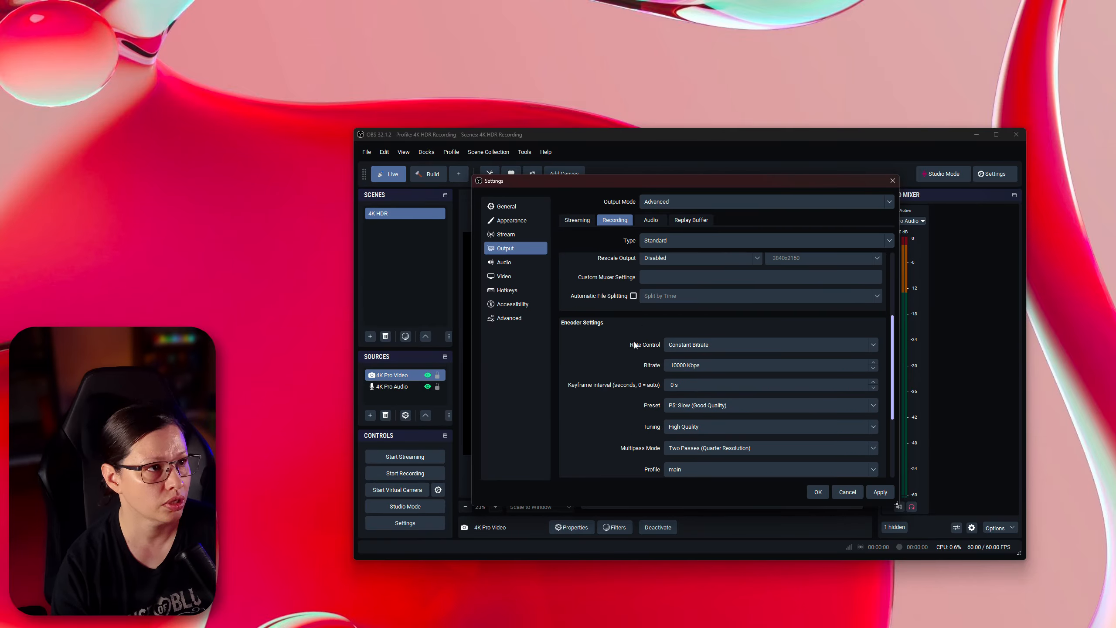
{"action": "scroll", "coordinate": [636, 374], "scroll_direction": "down", "scroll_amount": 2}
{"action": "left_click", "coordinate": [693, 413]}
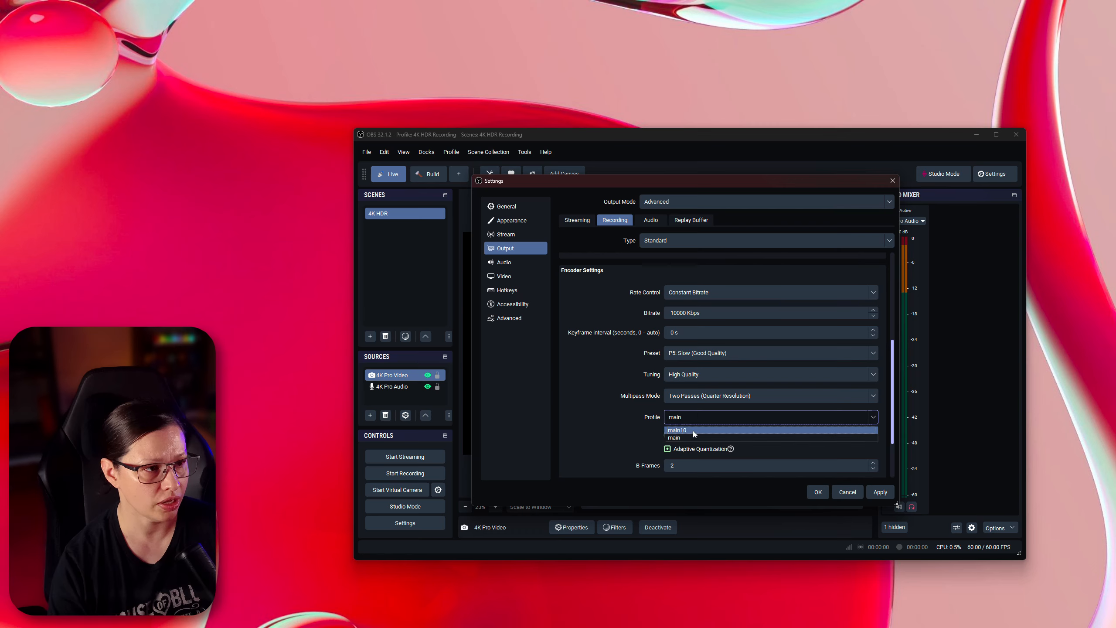
{"action": "left_click", "coordinate": [692, 431]}
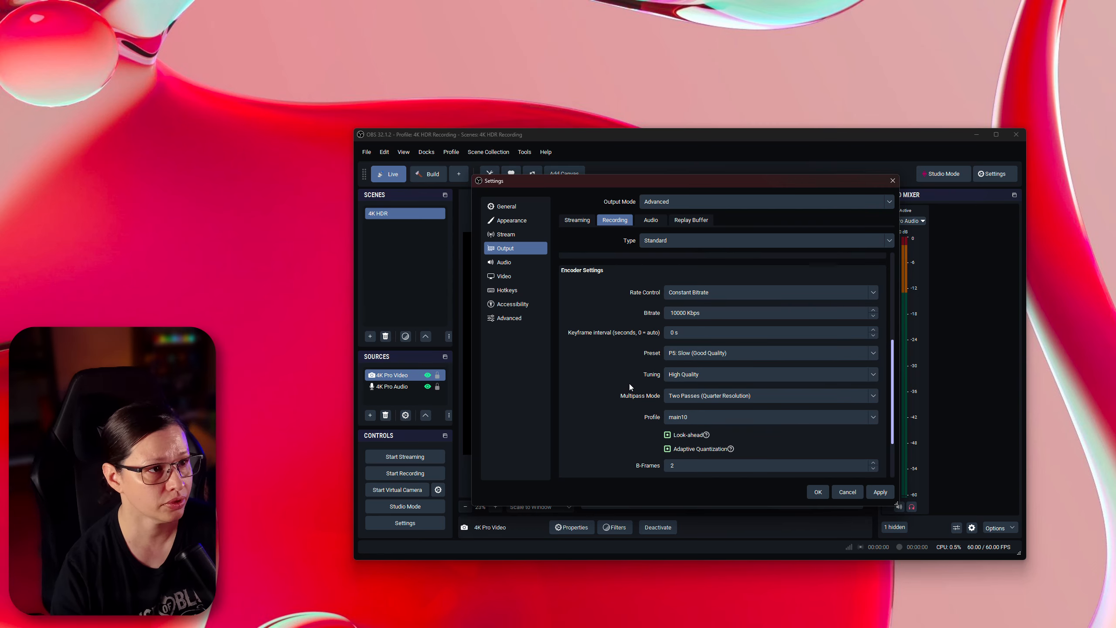
{"action": "left_click", "coordinate": [681, 355]}
{"action": "left_click", "coordinate": [677, 409]}
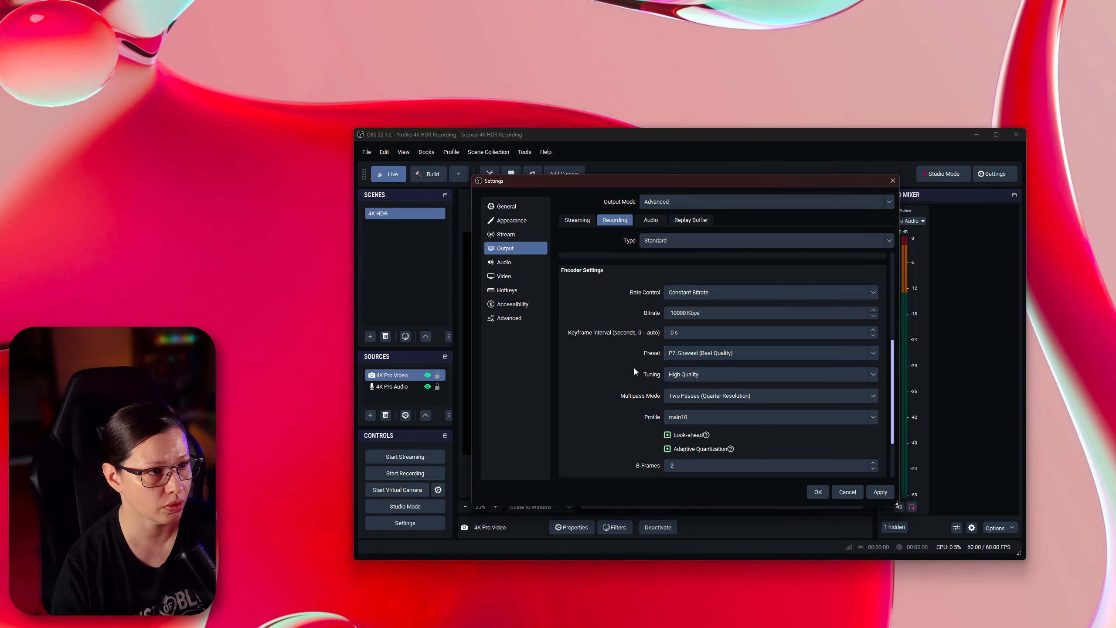
- Set the rate control to Constant QP with a Constant QP value of 16
{"action": "left_click", "coordinate": [677, 313]}
{"action": "left_click", "coordinate": [695, 295]}
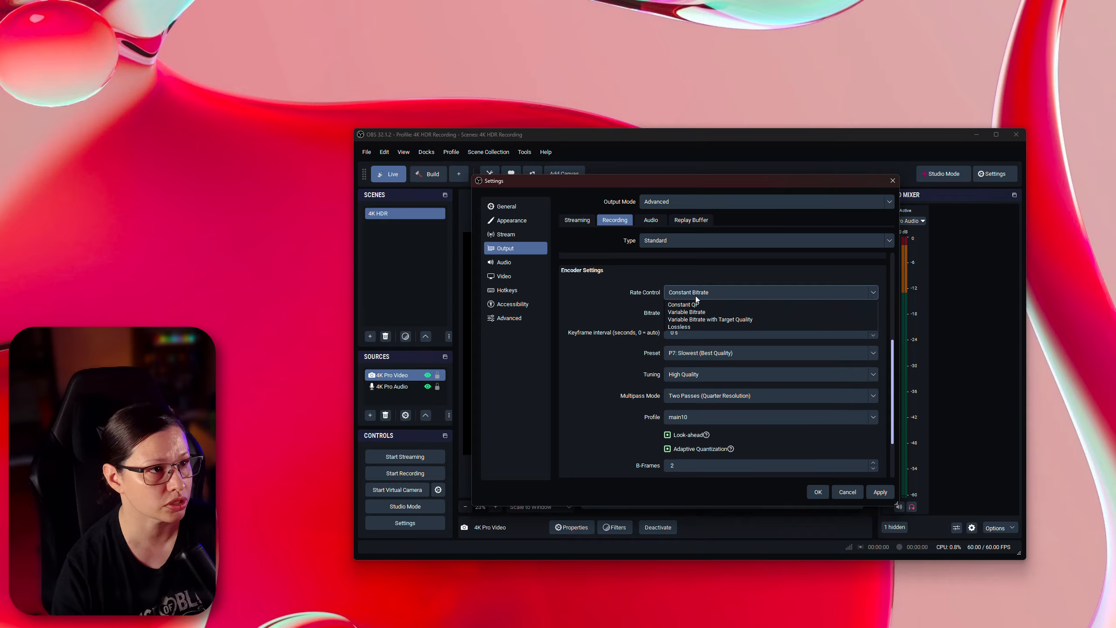
{"action": "left_click", "coordinate": [692, 317]}
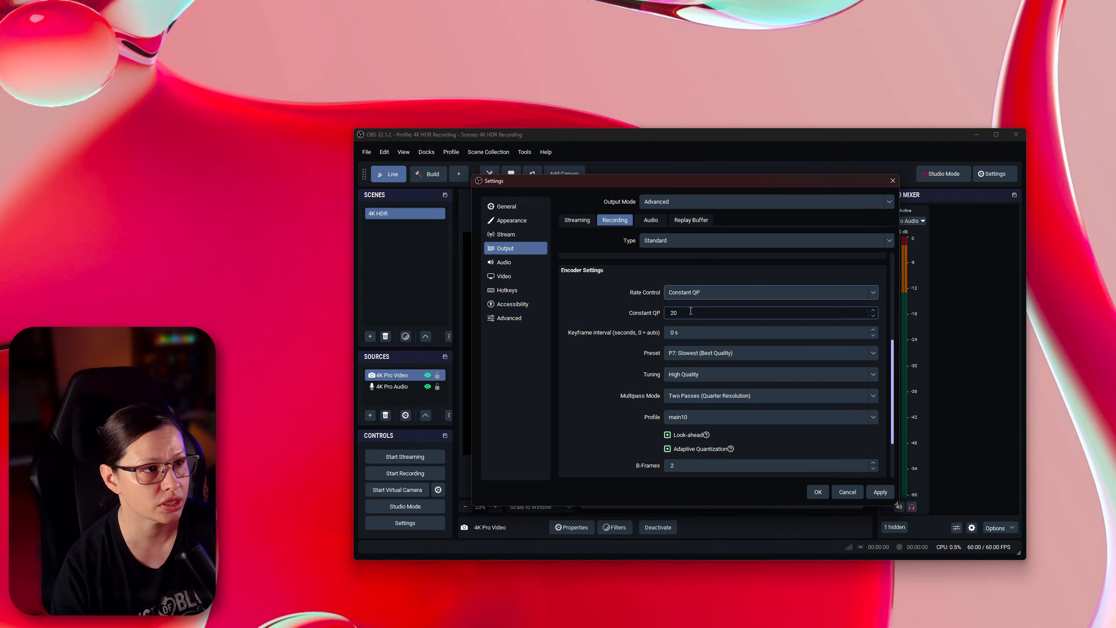
{"action": "left_click_drag", "start_coordinate": [689, 312], "coordinate": [629, 311]}
{"action": "type", "text": "16"}
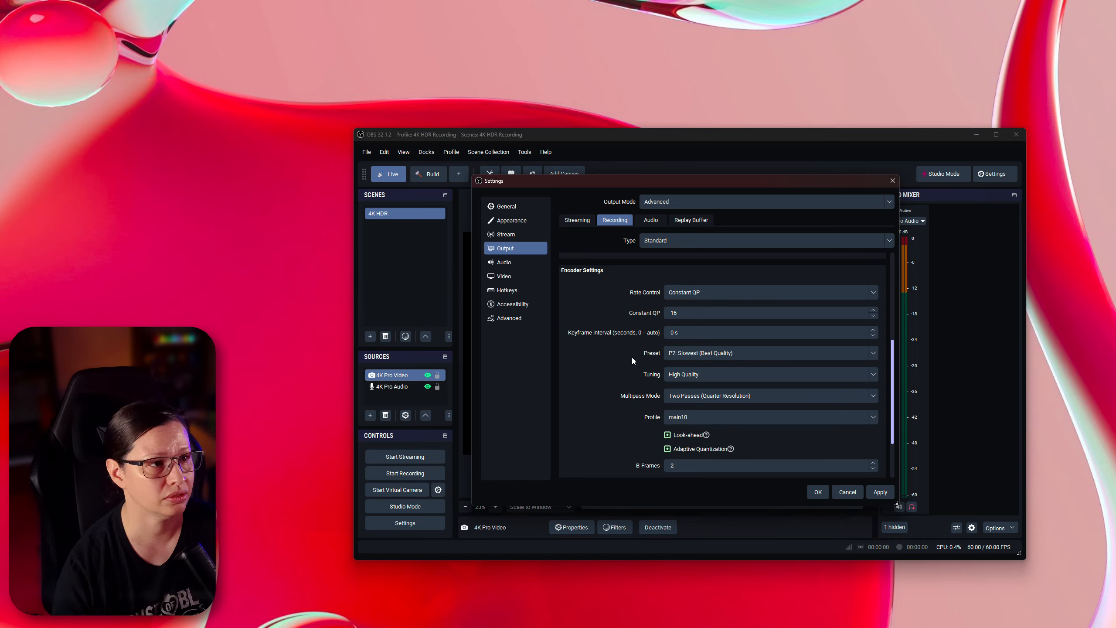
- Set the keyframe interval to 2 s and the B-Frames count to 4
{"action": "double_click", "coordinate": [667, 333]}
{"action": "type", "text": "2"}
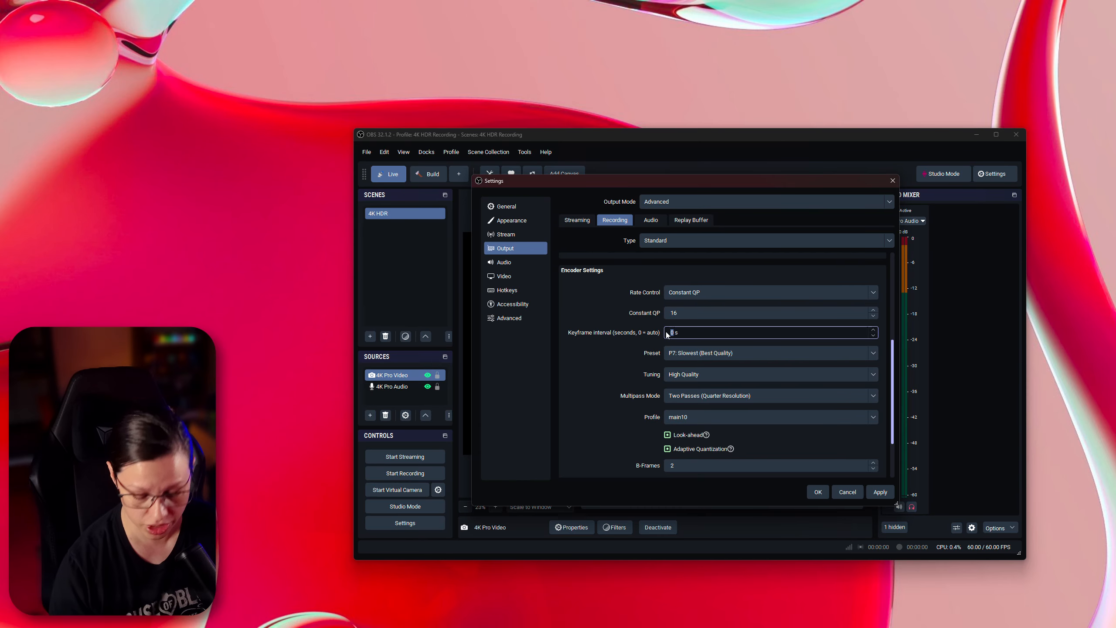
{"action": "scroll", "coordinate": [631, 388], "scroll_direction": "down", "scroll_amount": 1}
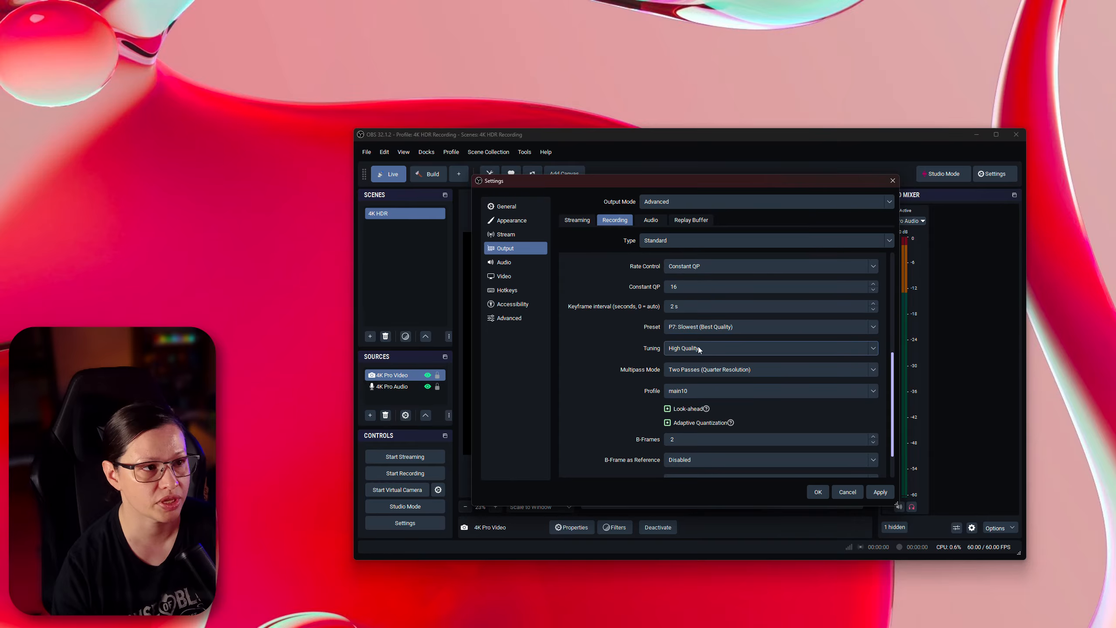
{"action": "scroll", "coordinate": [621, 416], "scroll_direction": "down", "scroll_amount": 2}
{"action": "double_click", "coordinate": [683, 398]}
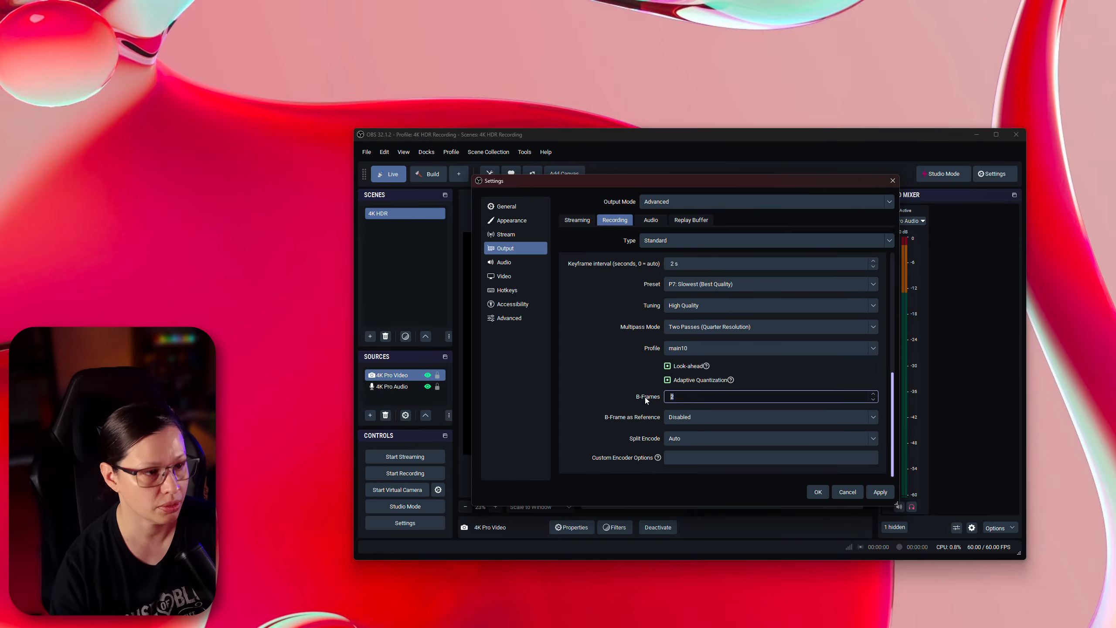
{"action": "type", "text": "4"}
- Review the encoder settings and switch the recording video encoder to NVIDIA NVENC AV1
{"action": "scroll", "coordinate": [620, 398], "scroll_direction": "up", "scroll_amount": 10}
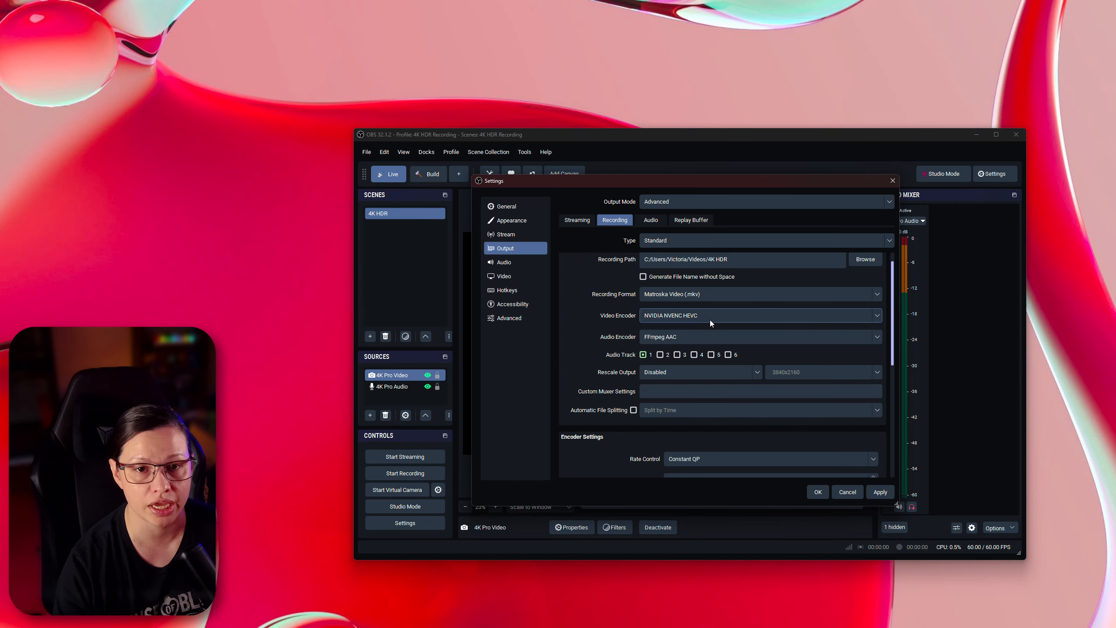
{"action": "scroll", "coordinate": [605, 422], "scroll_direction": "down", "scroll_amount": 6}
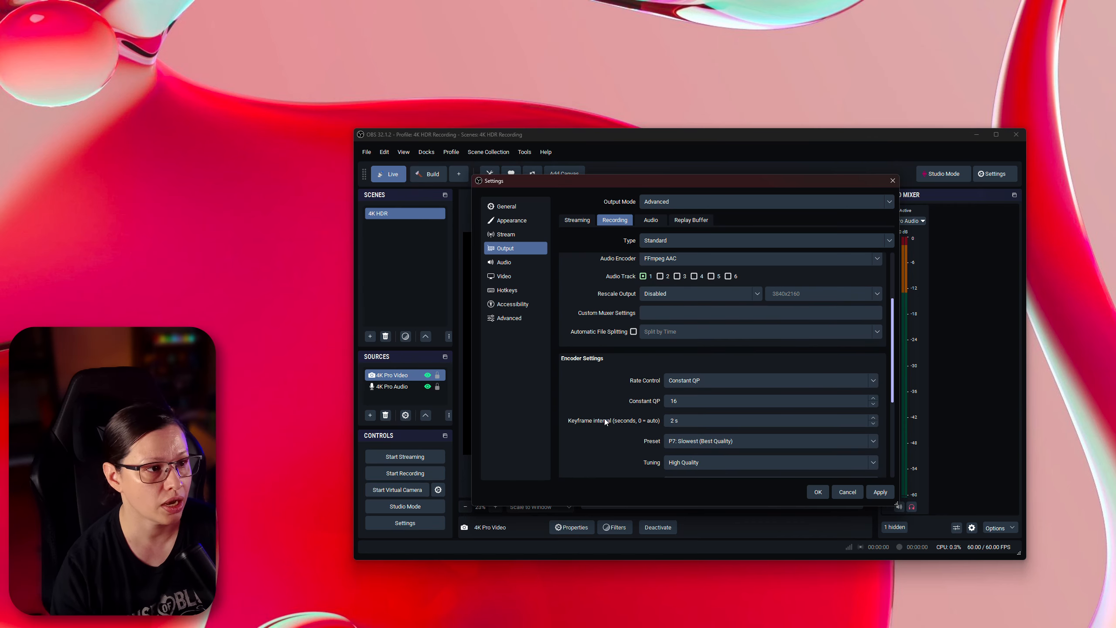
{"action": "scroll", "coordinate": [637, 421], "scroll_direction": "down", "scroll_amount": 1}
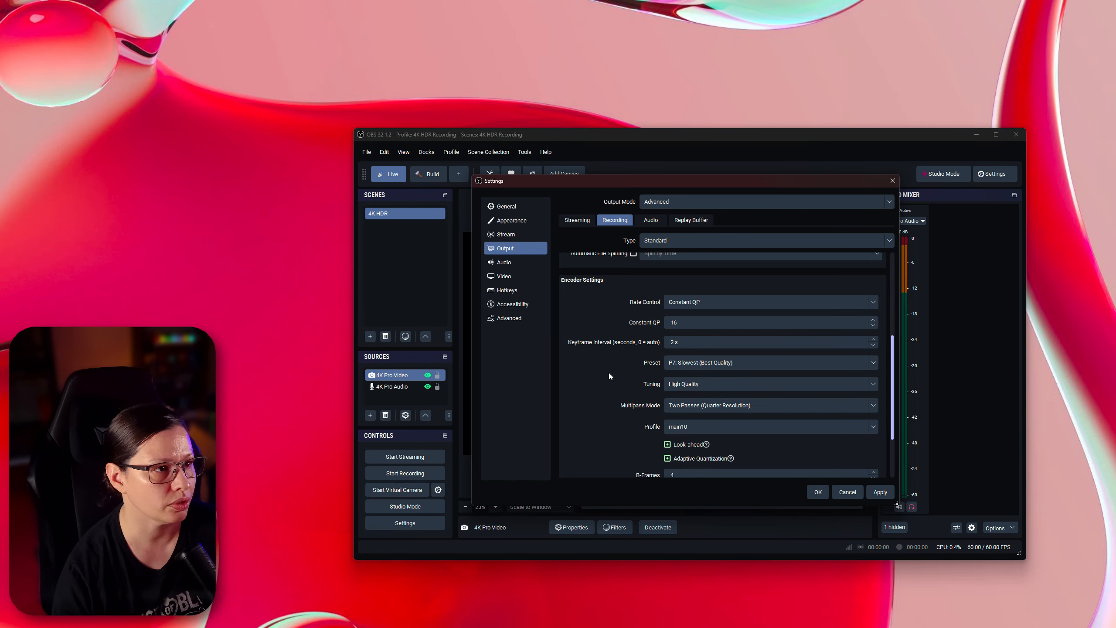
{"action": "scroll", "coordinate": [605, 384], "scroll_direction": "up", "scroll_amount": 4}
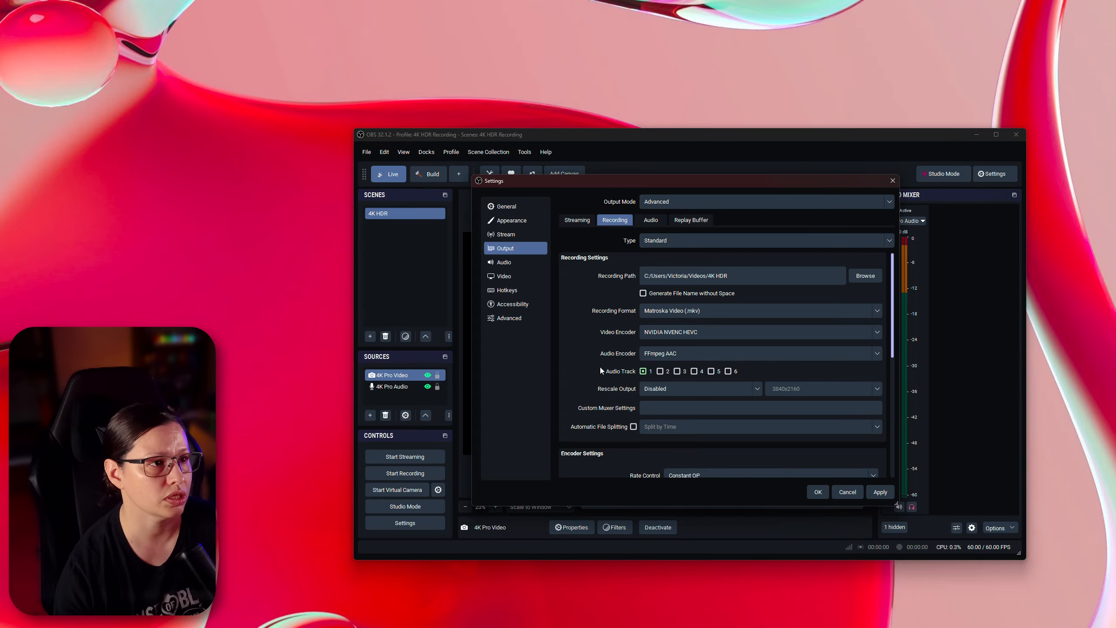
{"action": "left_click", "coordinate": [680, 332]}
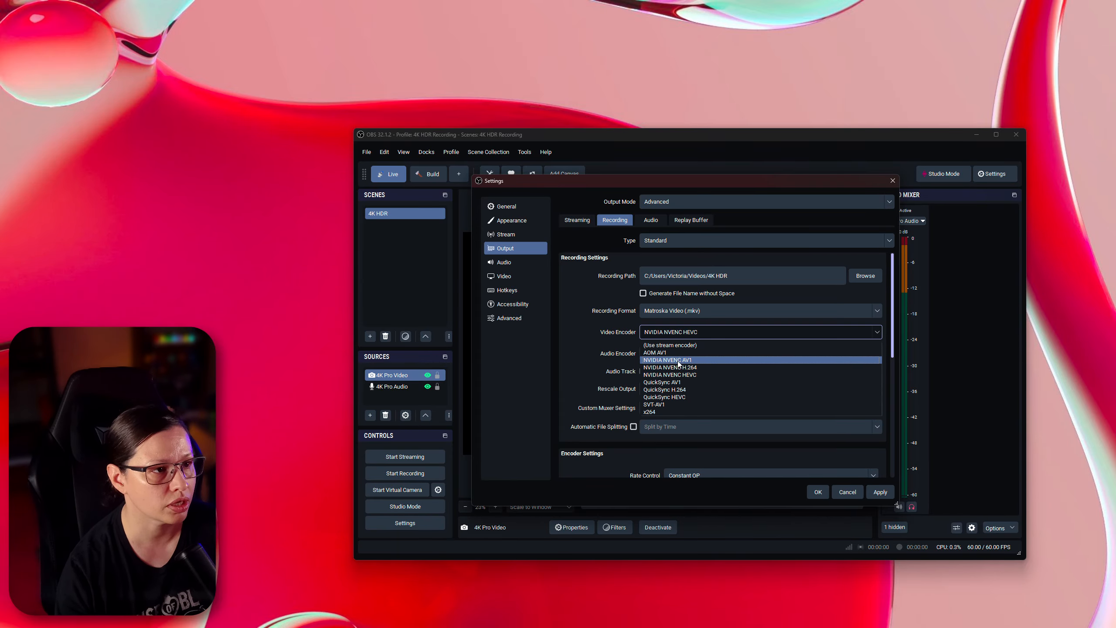
{"action": "left_click", "coordinate": [678, 361]}
- Check the AV1 encoder's Profile options, then cancel the settings dialog
{"action": "scroll", "coordinate": [609, 368], "scroll_direction": "down", "scroll_amount": 2}
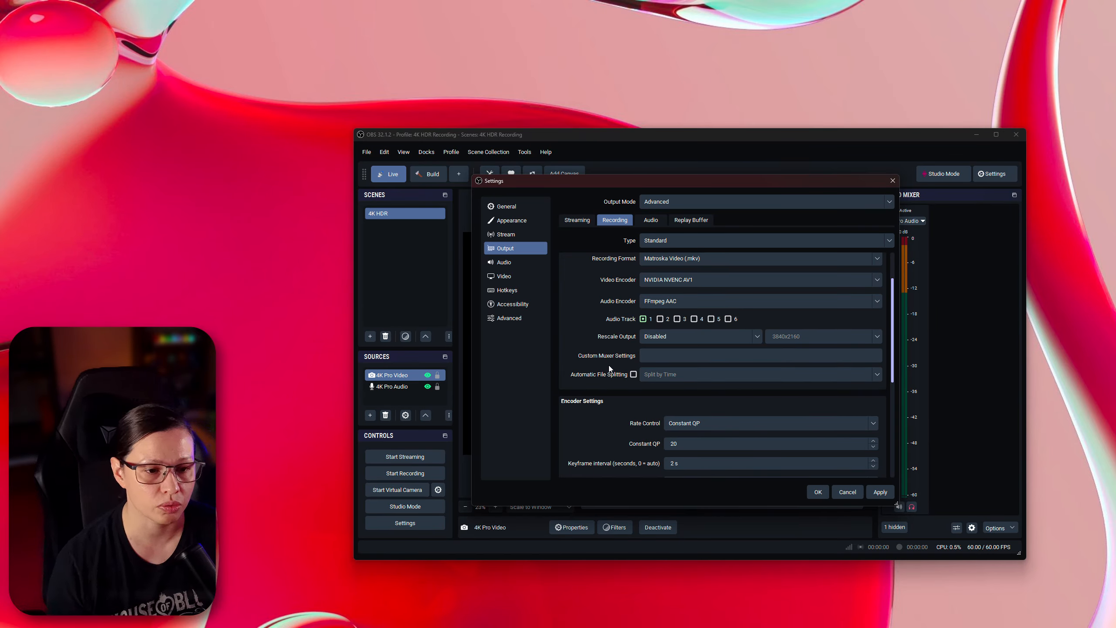
{"action": "scroll", "coordinate": [609, 368], "scroll_direction": "down", "scroll_amount": 4}
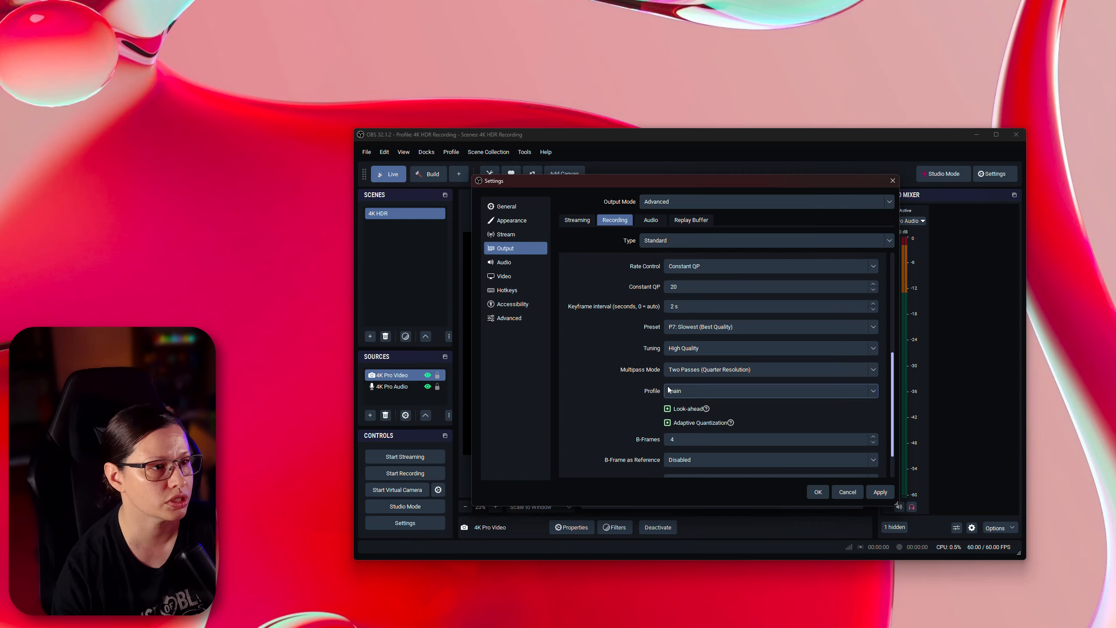
{"action": "left_click", "coordinate": [711, 394]}
{"action": "left_click", "coordinate": [680, 403]}
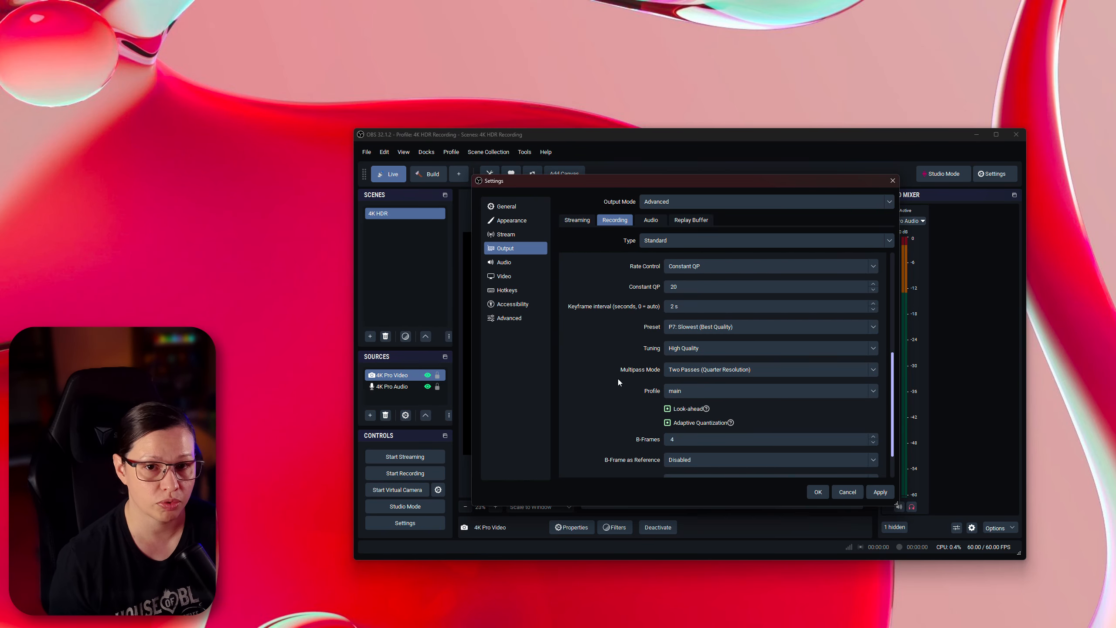
{"action": "left_click", "coordinate": [710, 390]}
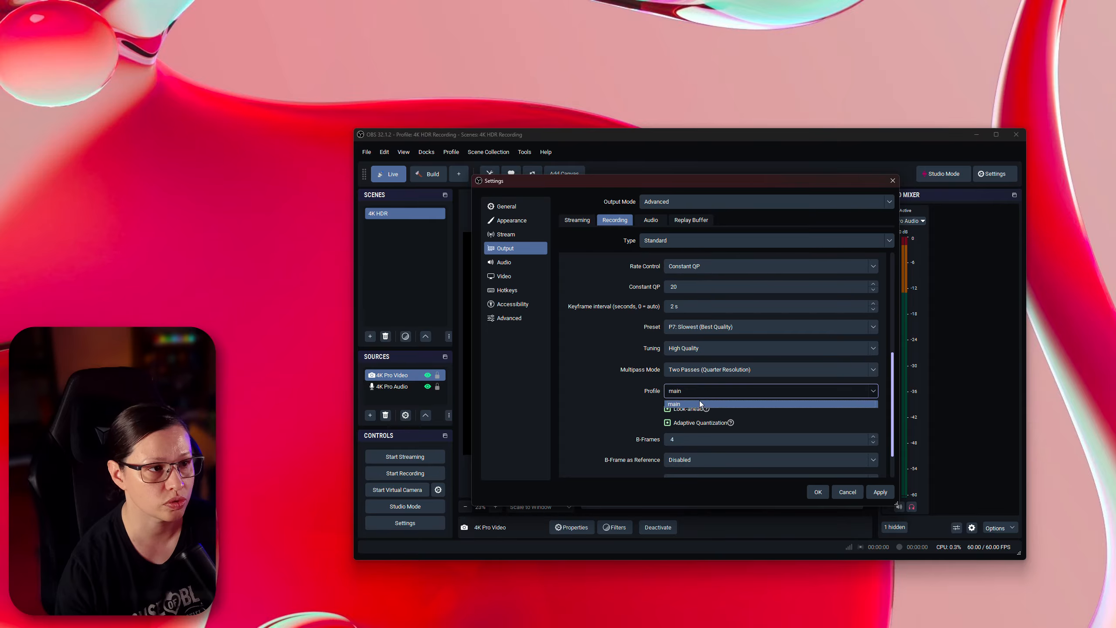
{"action": "left_click", "coordinate": [634, 393]}
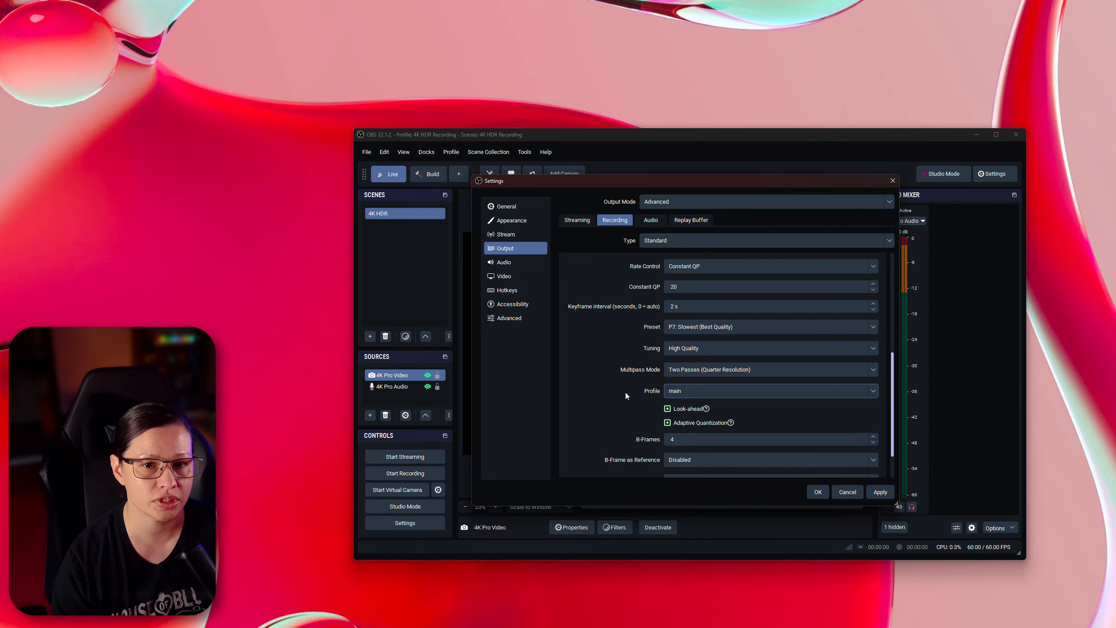
{"action": "scroll", "coordinate": [626, 388], "scroll_direction": "up", "scroll_amount": 3}
{"action": "scroll", "coordinate": [629, 380], "scroll_direction": "up", "scroll_amount": 2}
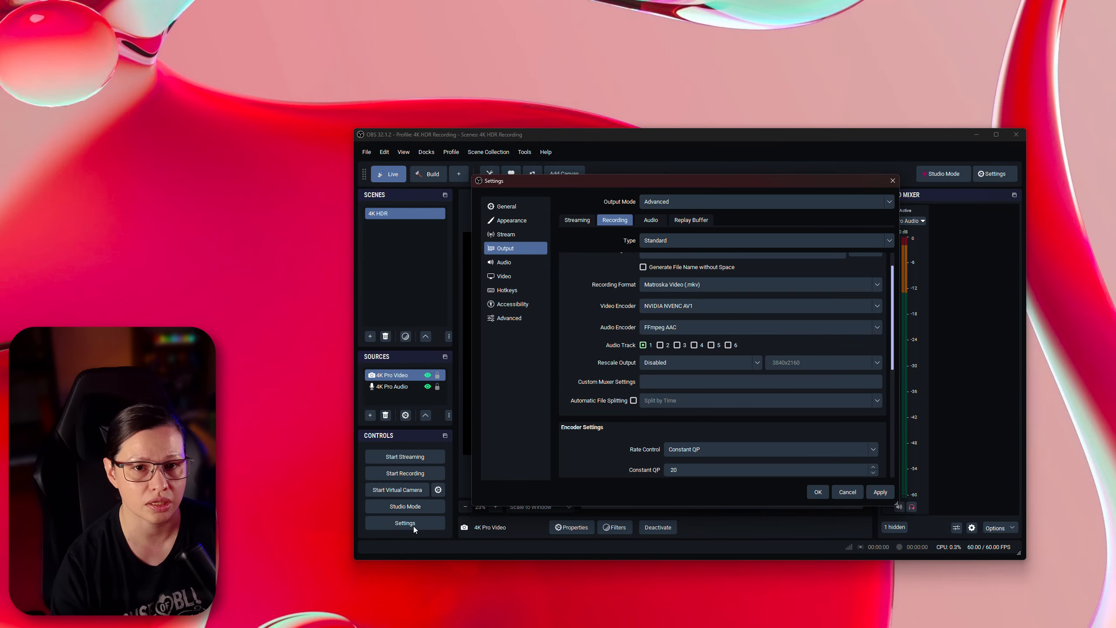
{"action": "left_click", "coordinate": [834, 496]}
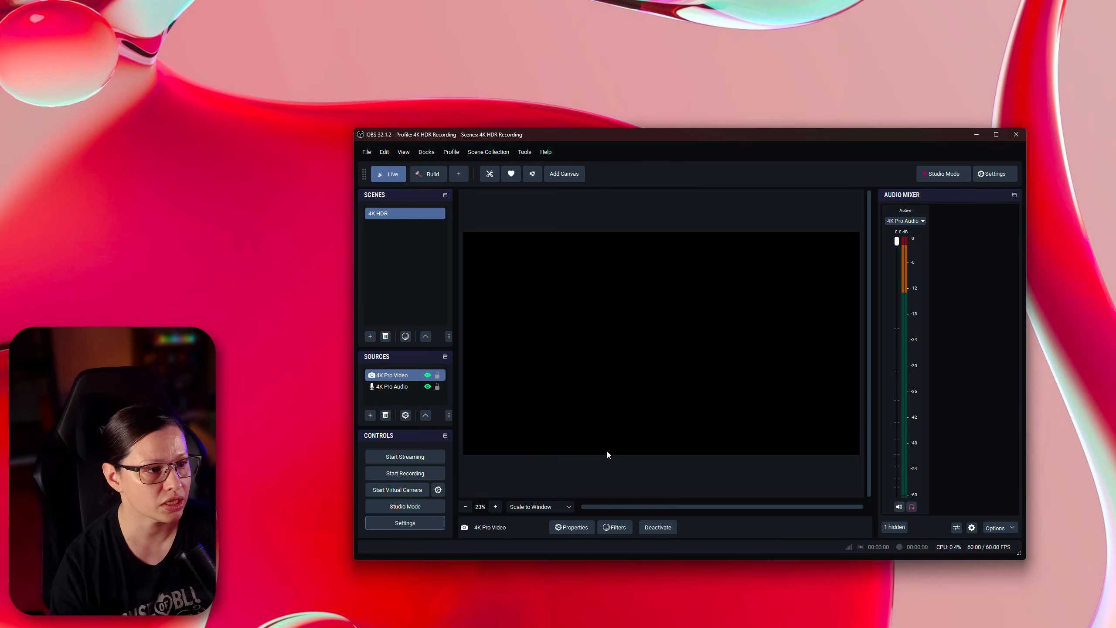
- Reopen the Output recording settings and review the AV1 encoder settings
{"action": "left_click", "coordinate": [410, 523]}
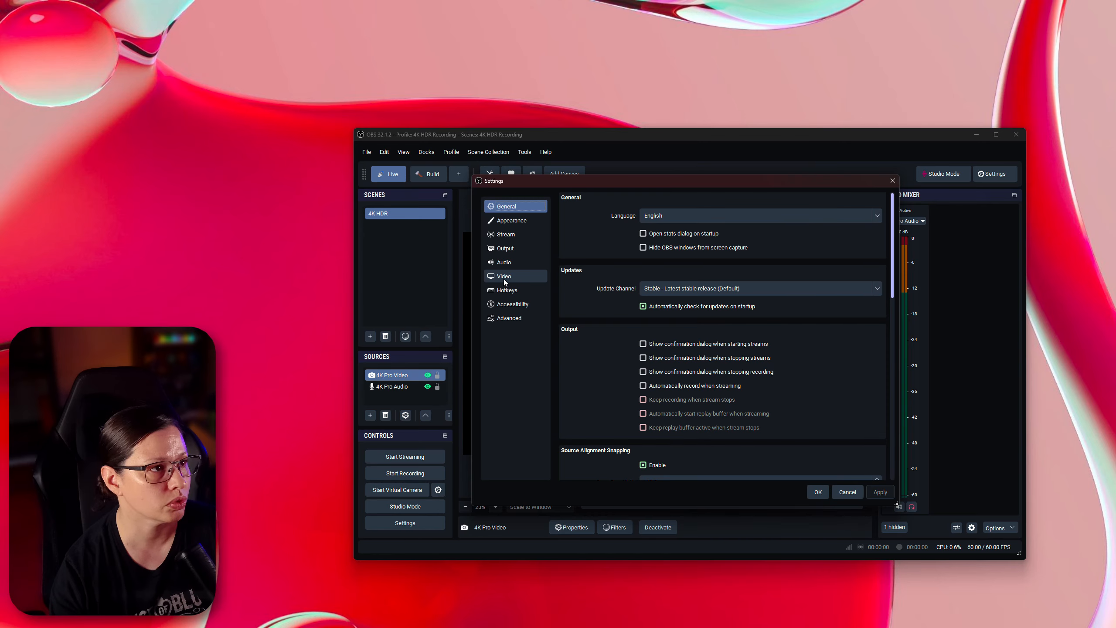
{"action": "left_click", "coordinate": [512, 249]}
{"action": "left_click", "coordinate": [614, 219]}
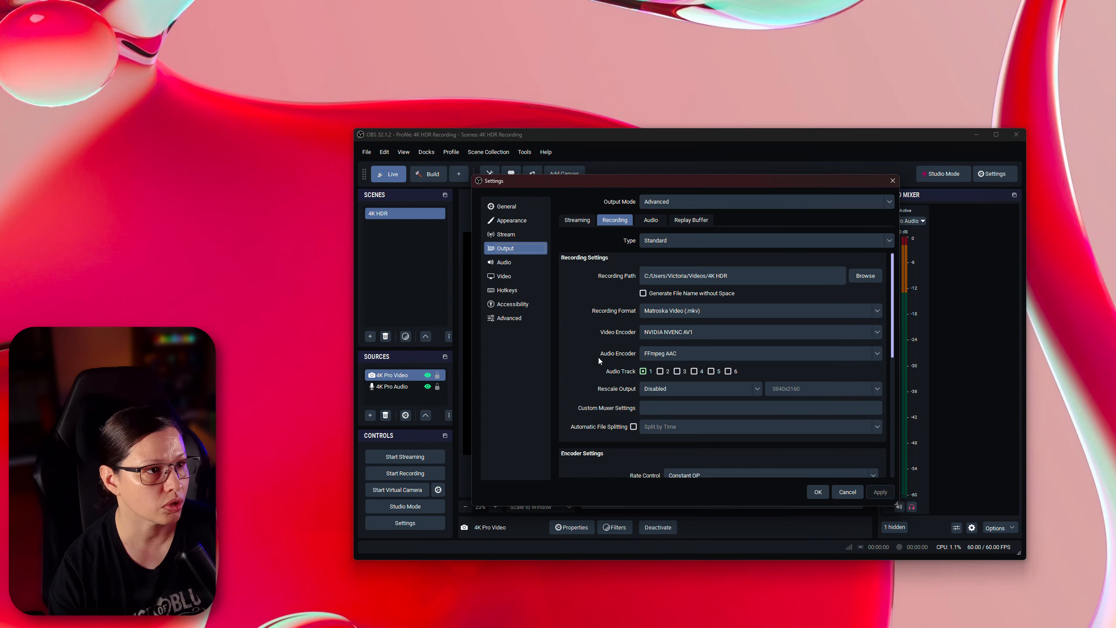
{"action": "scroll", "coordinate": [597, 359], "scroll_direction": "down", "scroll_amount": 5}
{"action": "scroll", "coordinate": [596, 360], "scroll_direction": "down", "scroll_amount": 1}
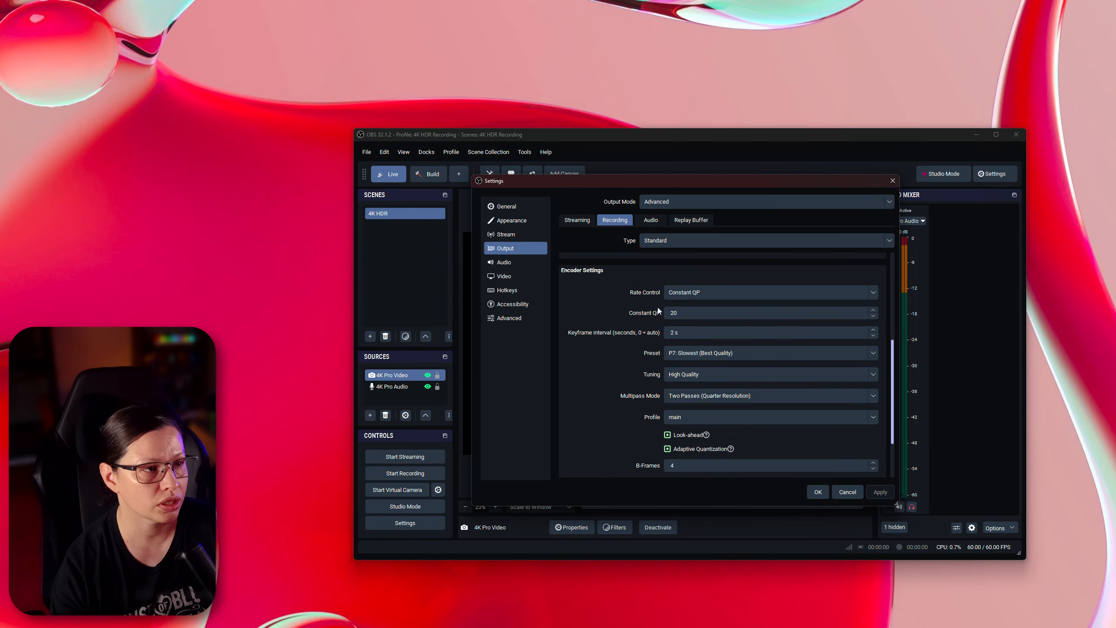
{"action": "scroll", "coordinate": [635, 372], "scroll_direction": "down", "scroll_amount": 2}
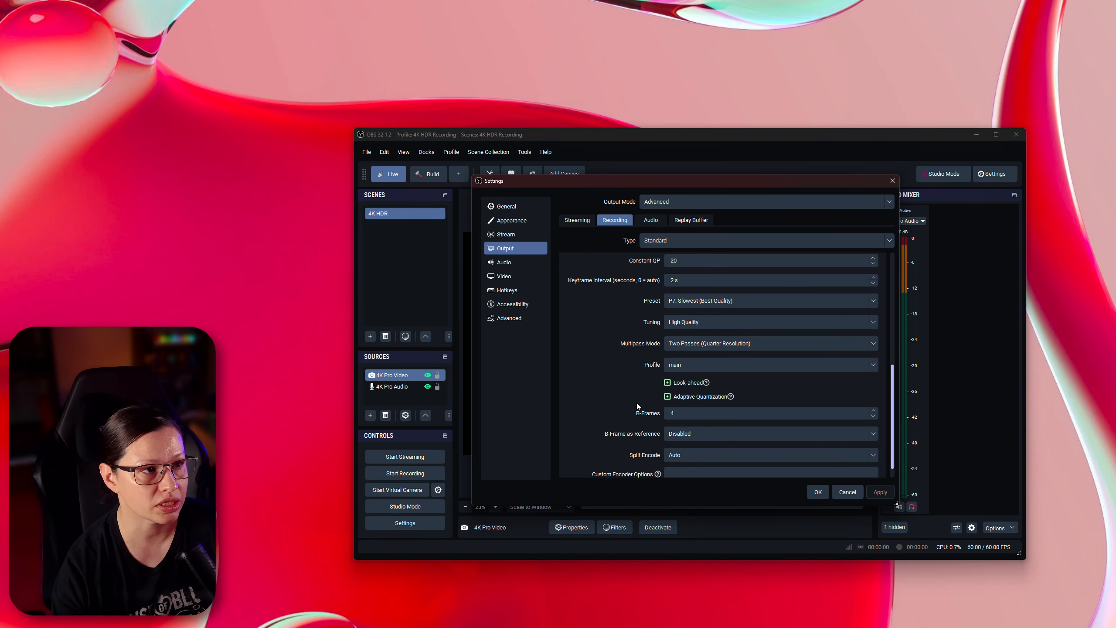
- Review the recording video encoder options, then cancel the settings dialog
{"action": "scroll", "coordinate": [637, 403], "scroll_direction": "up", "scroll_amount": 3}
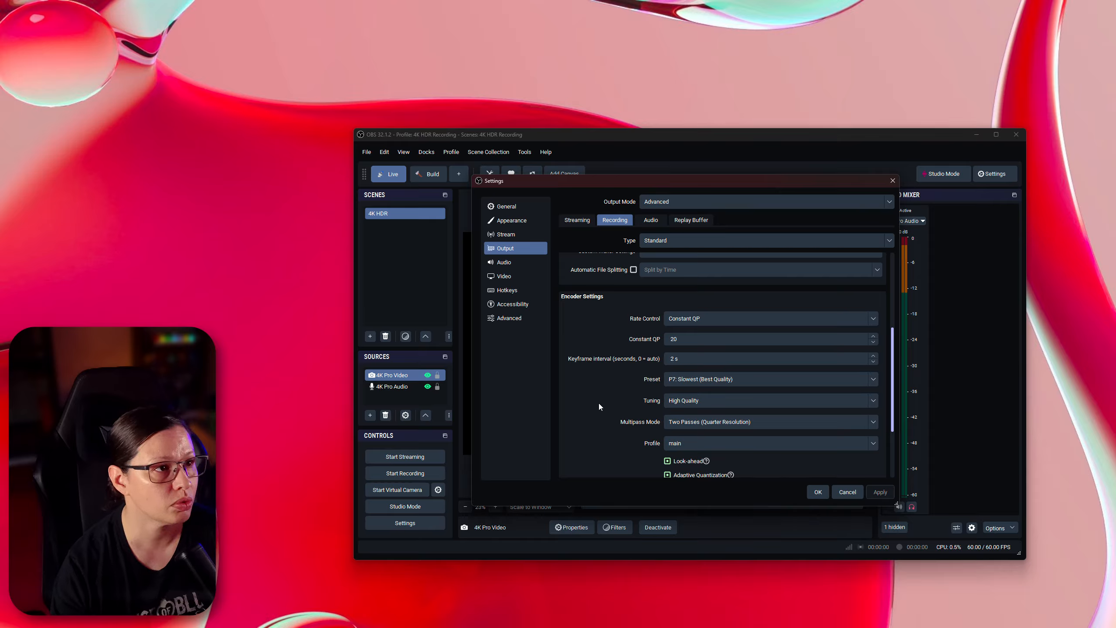
{"action": "scroll", "coordinate": [598, 403], "scroll_direction": "up", "scroll_amount": 5}
{"action": "scroll", "coordinate": [598, 403], "scroll_direction": "up", "scroll_amount": 1}
{"action": "left_click", "coordinate": [689, 332]}
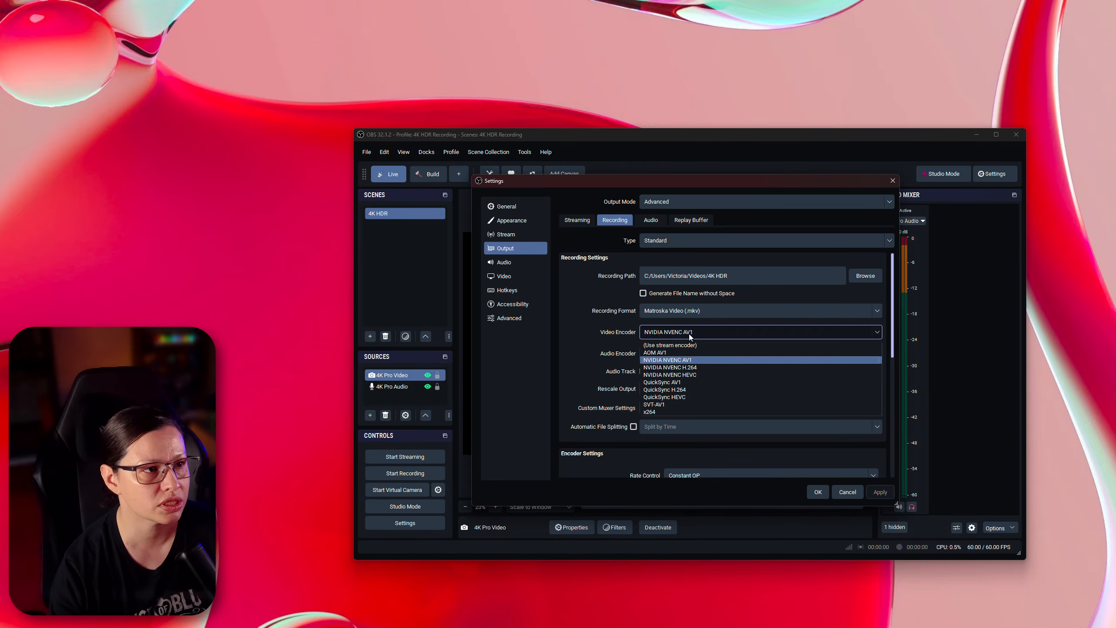
{"action": "left_click", "coordinate": [595, 366]}
{"action": "left_click", "coordinate": [836, 492]}
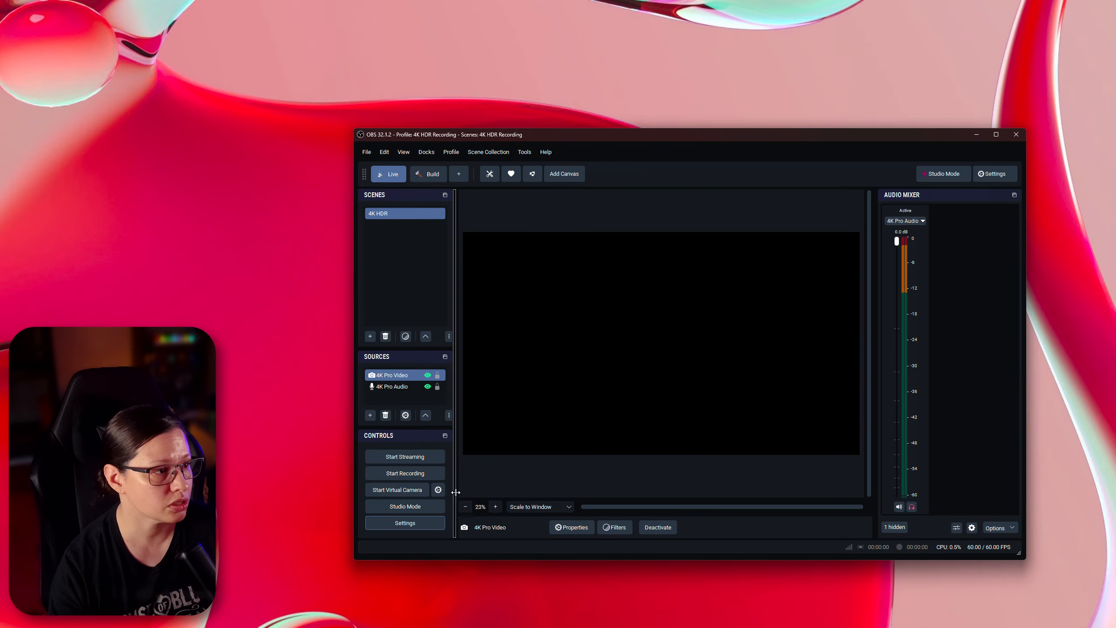
- Open Advanced settings to review the HDR color format, color space and color range, then cancel
{"action": "left_click", "coordinate": [430, 525]}
{"action": "left_click", "coordinate": [509, 318]}
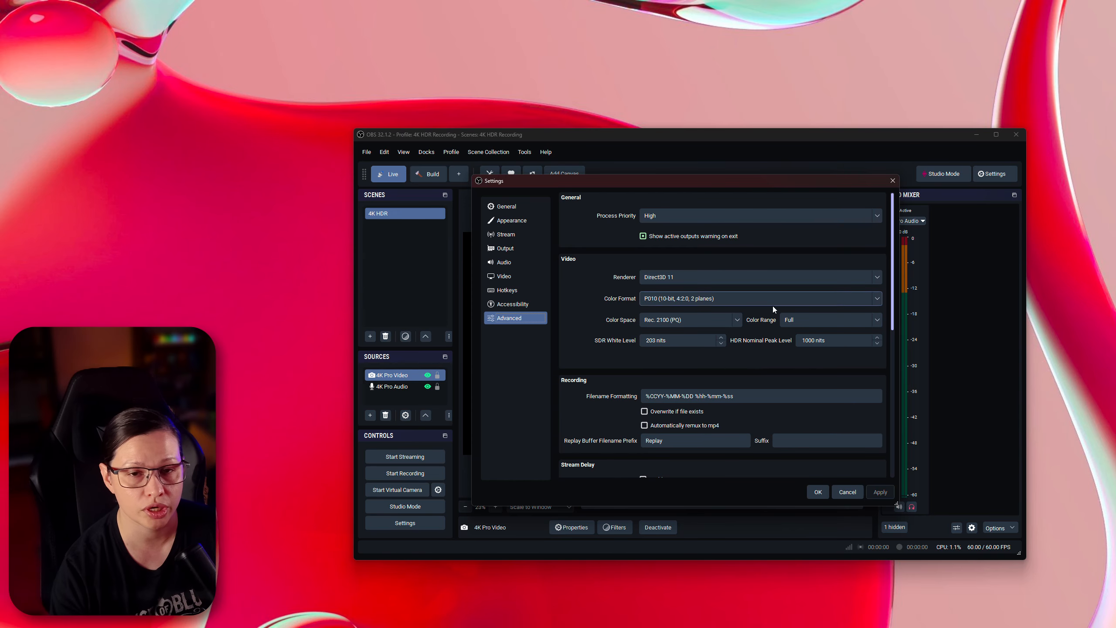
{"action": "left_click", "coordinate": [808, 321]}
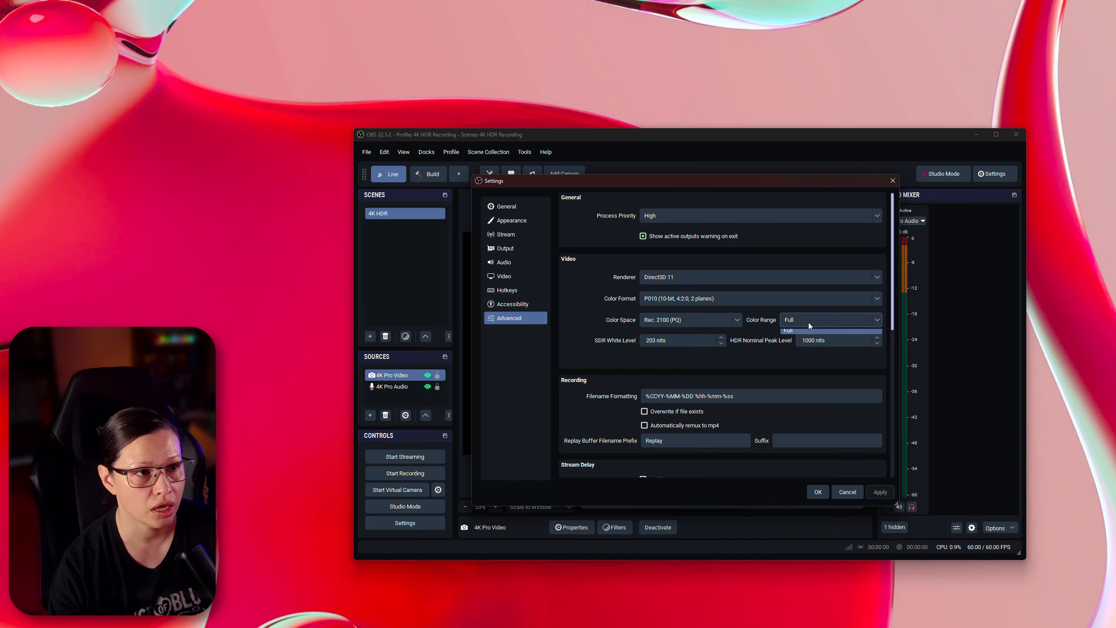
{"action": "left_click", "coordinate": [600, 342]}
{"action": "left_click", "coordinate": [852, 491]}
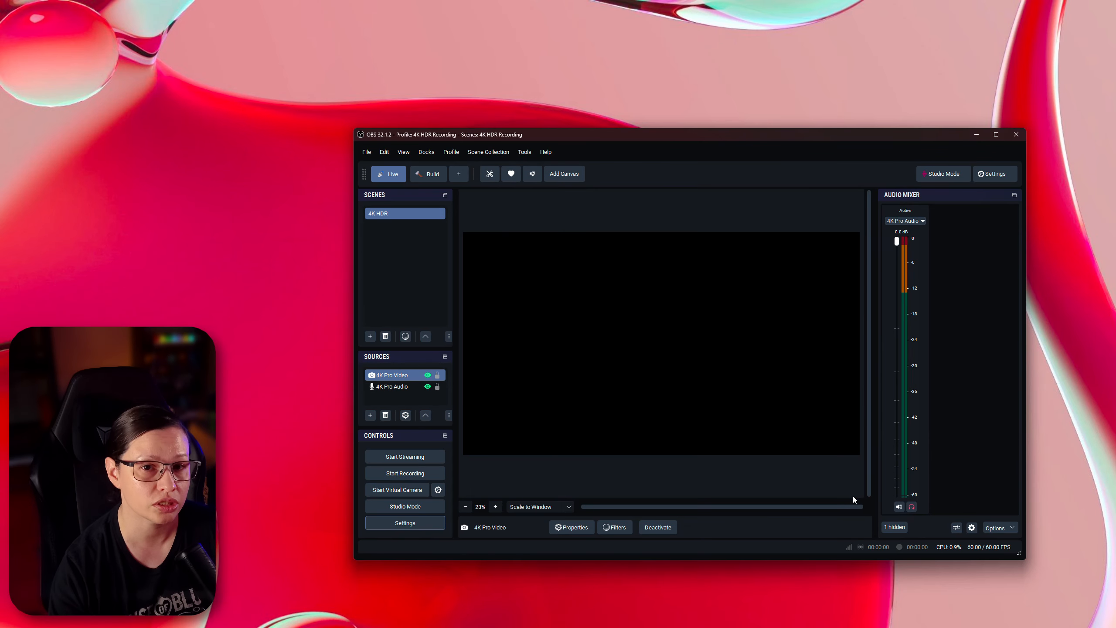
- Close OBS and open the desktop's display settings
{"action": "left_click", "coordinate": [1015, 134]}
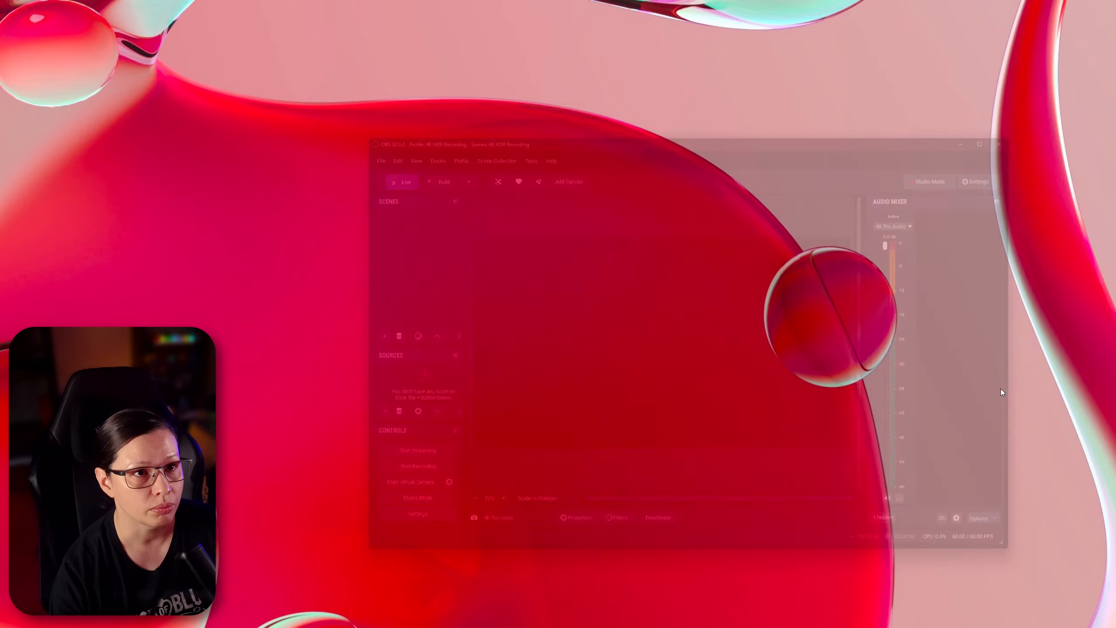
{"action": "right_click", "coordinate": [746, 462]}
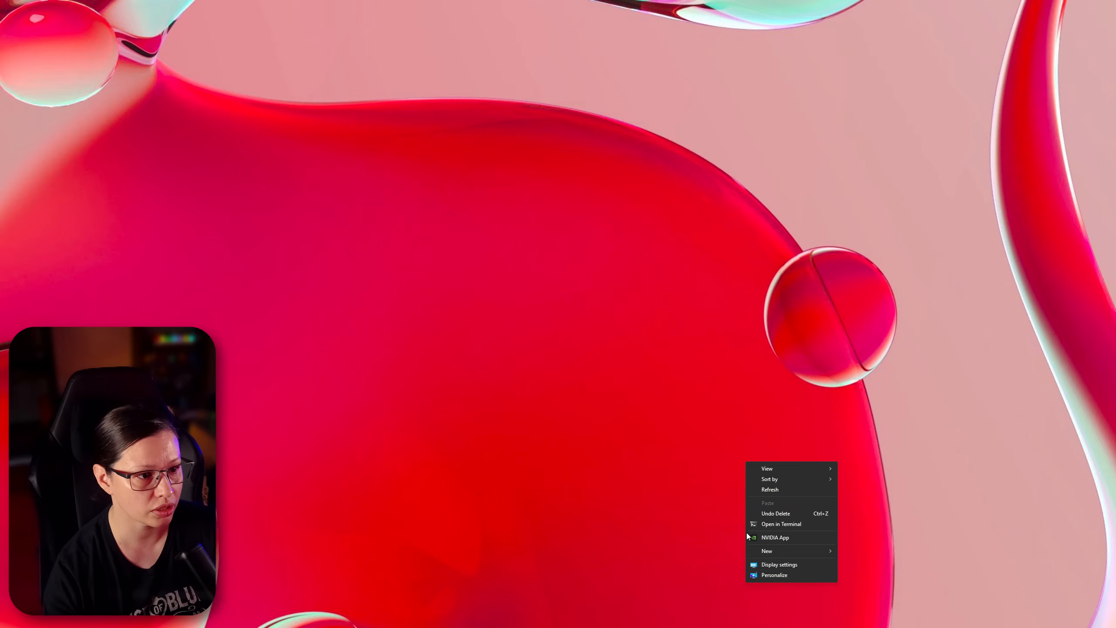
{"action": "left_click", "coordinate": [784, 563]}
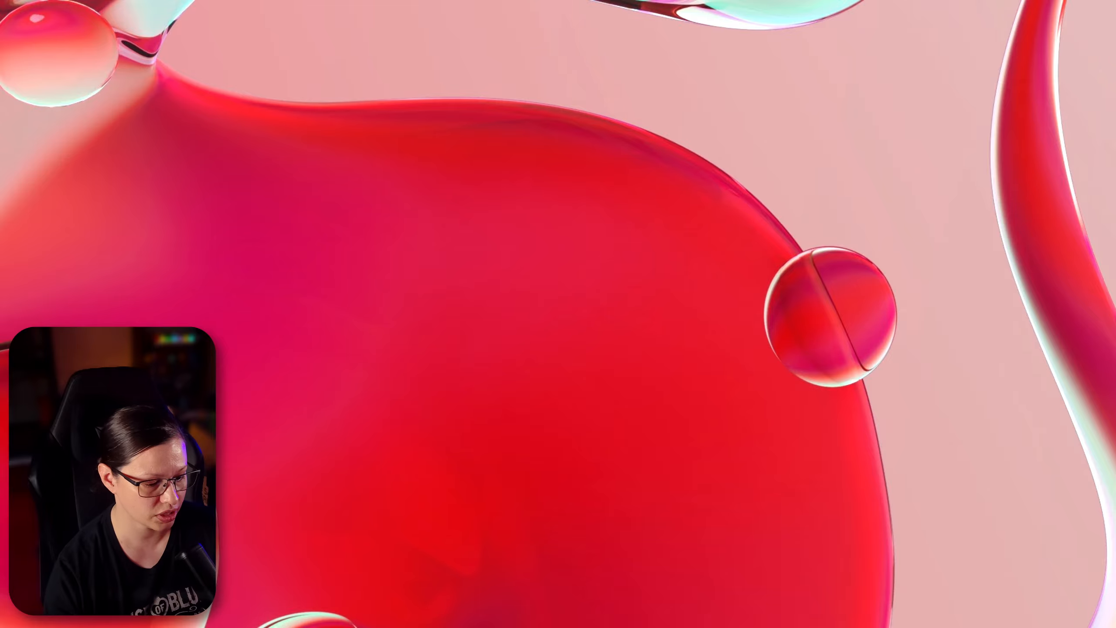
- Switch to the browser and scroll through the DaVinci Resolve product page before moving it aside
{"action": "key", "text": "alt+Tab"}
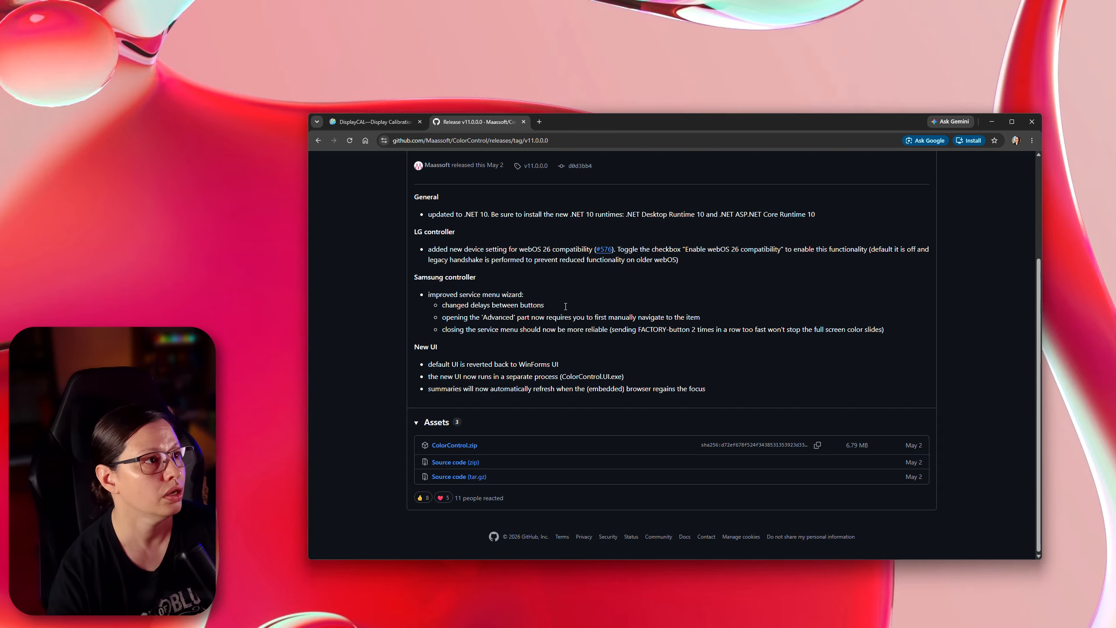
{"action": "left_click", "coordinate": [1037, 118]}
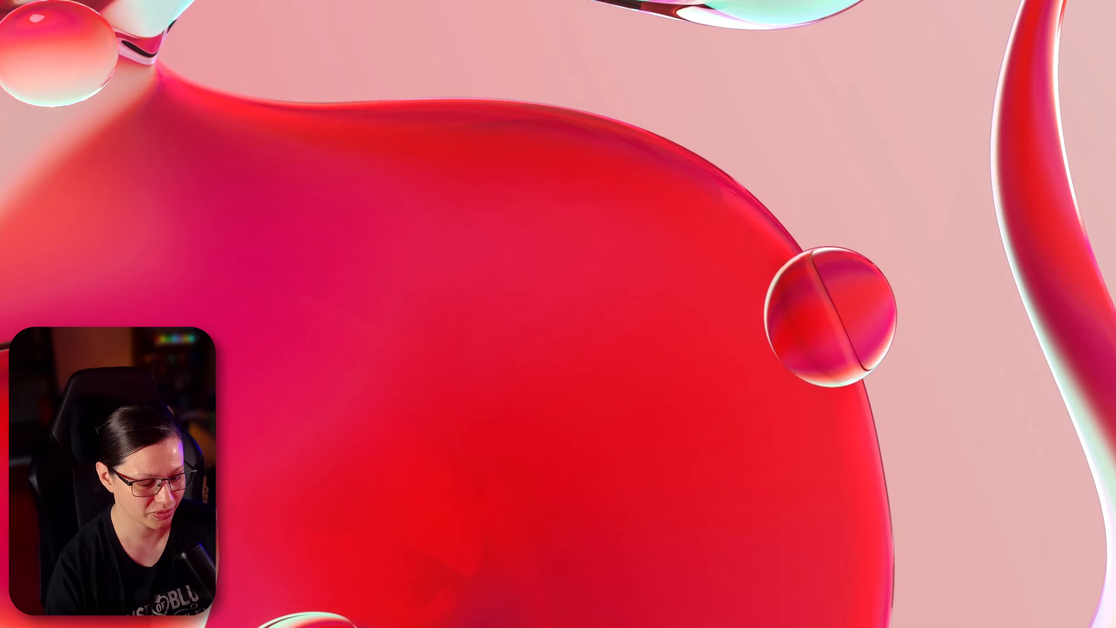
{"action": "left_click_drag", "start_coordinate": [391, 627], "coordinate": [572, 122]}
{"action": "scroll", "coordinate": [628, 444], "scroll_direction": "down", "scroll_amount": 15}
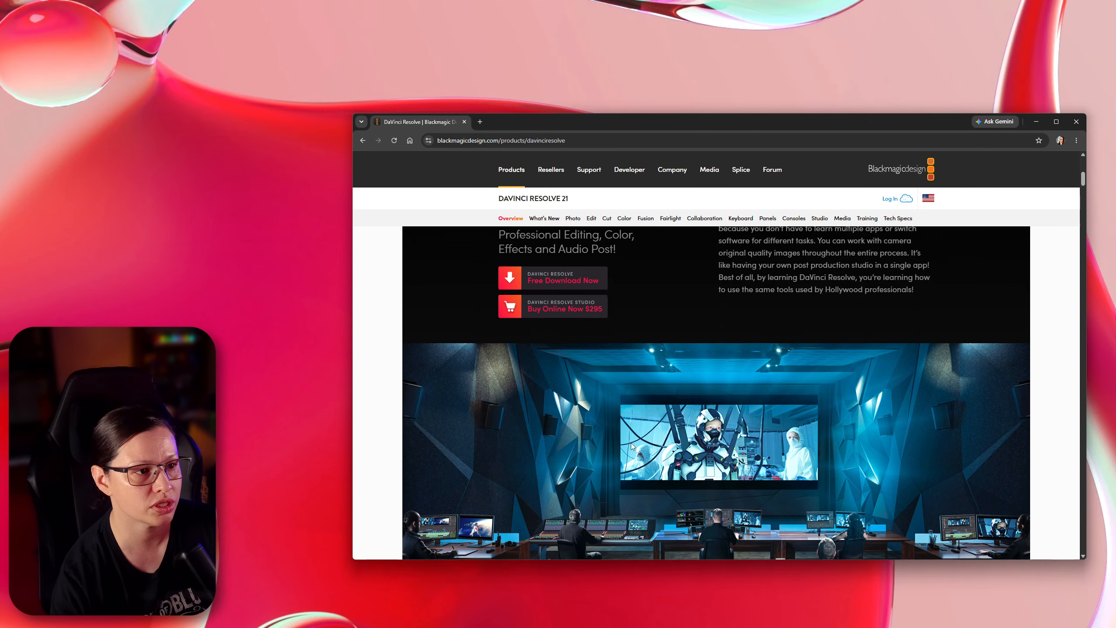
{"action": "scroll", "coordinate": [625, 470], "scroll_direction": "down", "scroll_amount": 10}
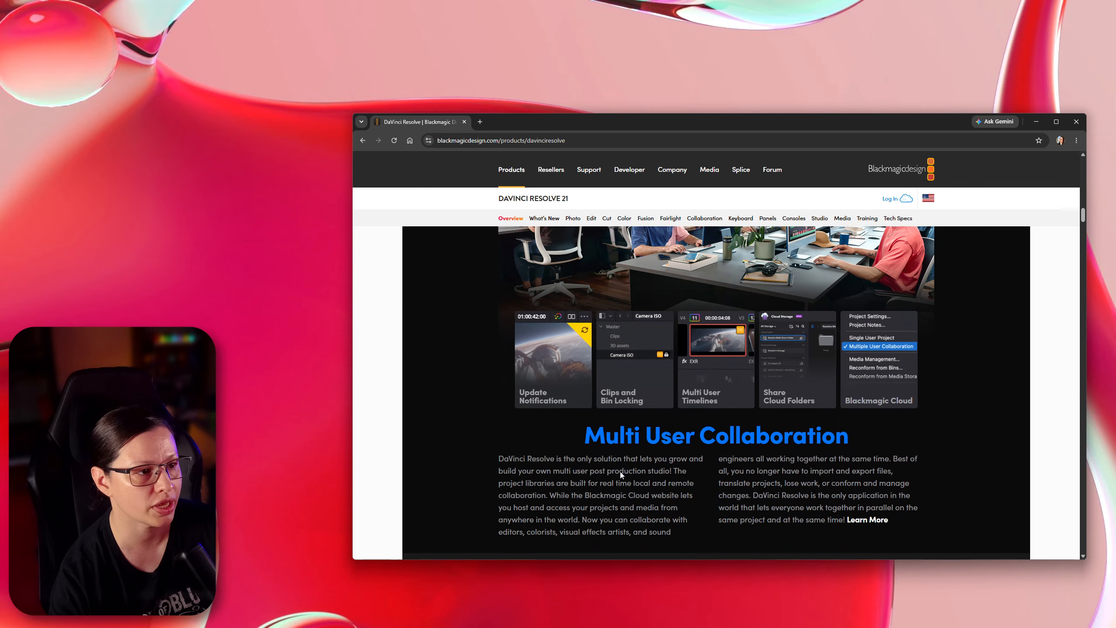
{"action": "scroll", "coordinate": [620, 474], "scroll_direction": "up", "scroll_amount": 5}
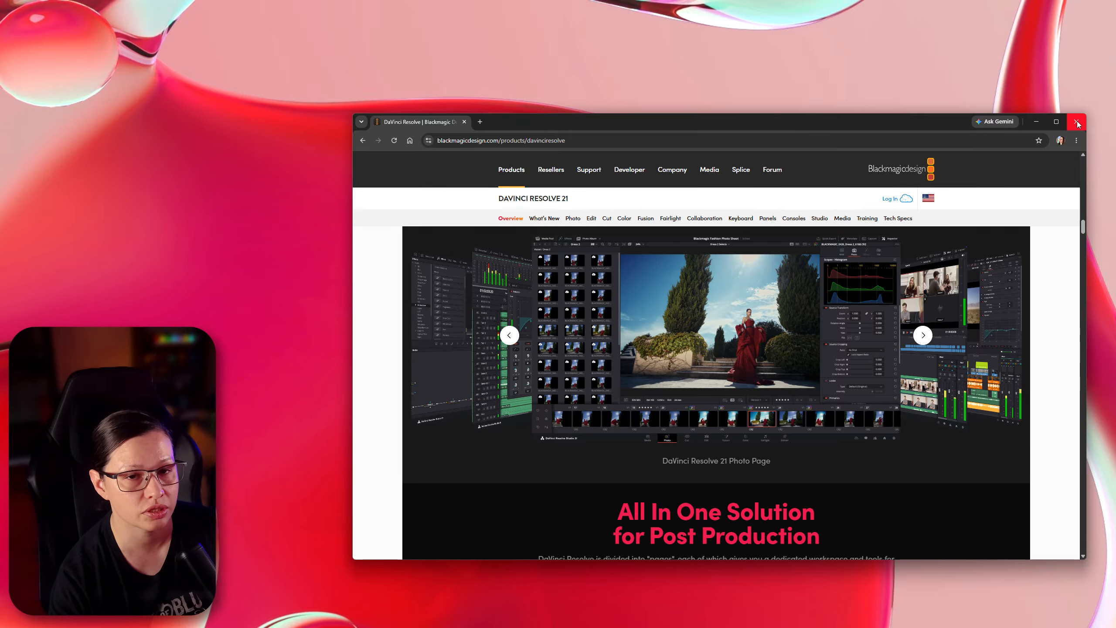
{"action": "left_click_drag", "start_coordinate": [537, 124], "coordinate": [461, 627]}
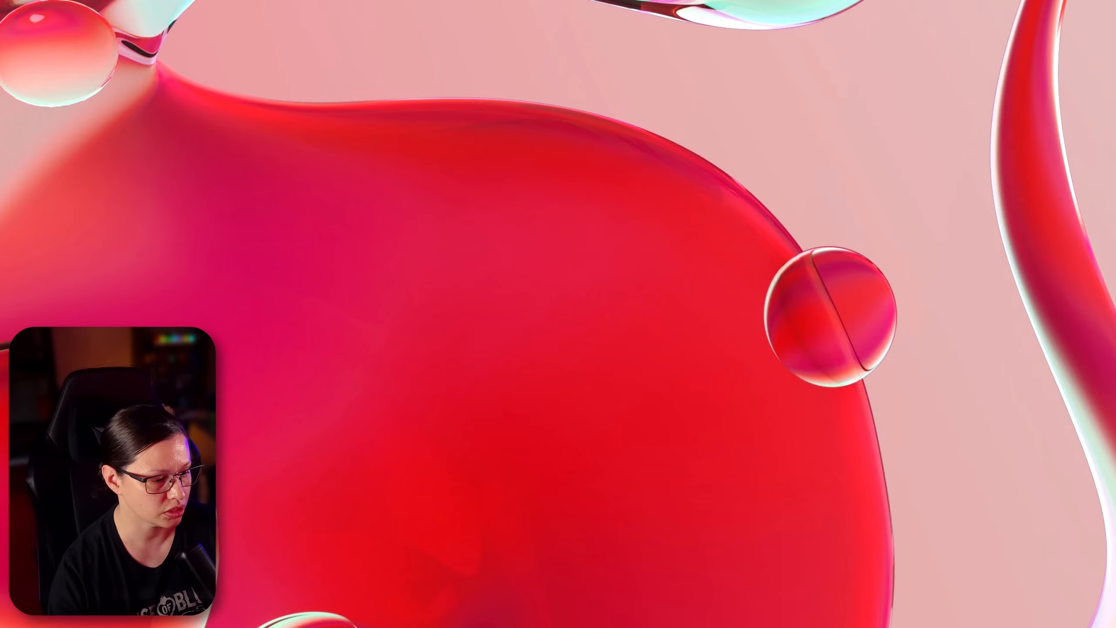
- Open the HDR folder in File Explorer and look inside its NVIDIA subfolder
{"action": "left_click_drag", "start_coordinate": [610, 626], "coordinate": [756, 226]}
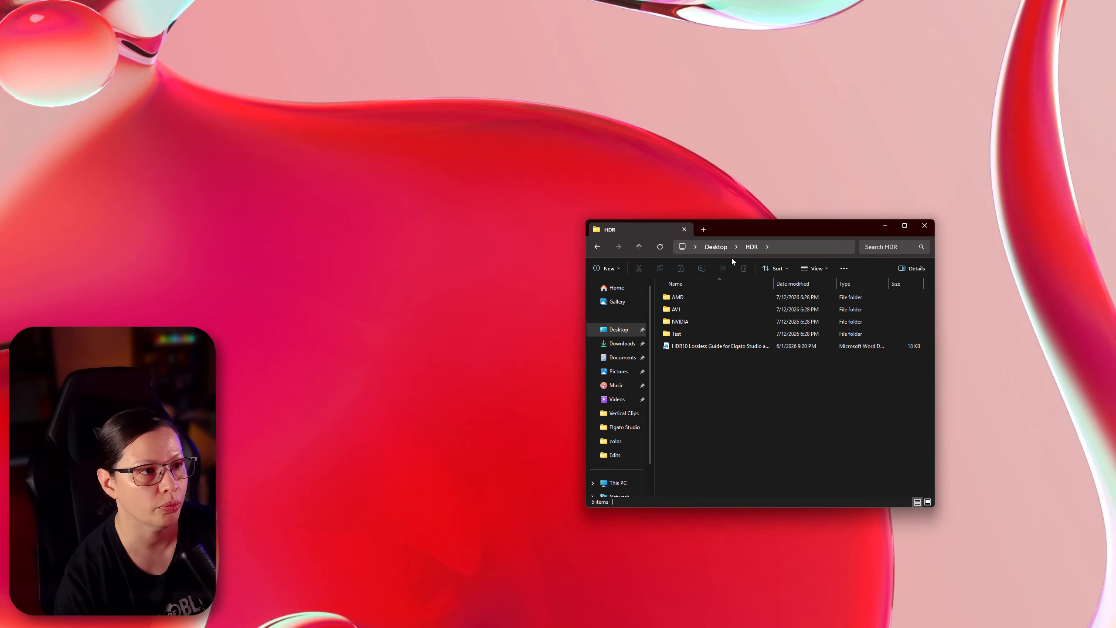
{"action": "left_click", "coordinate": [720, 347]}
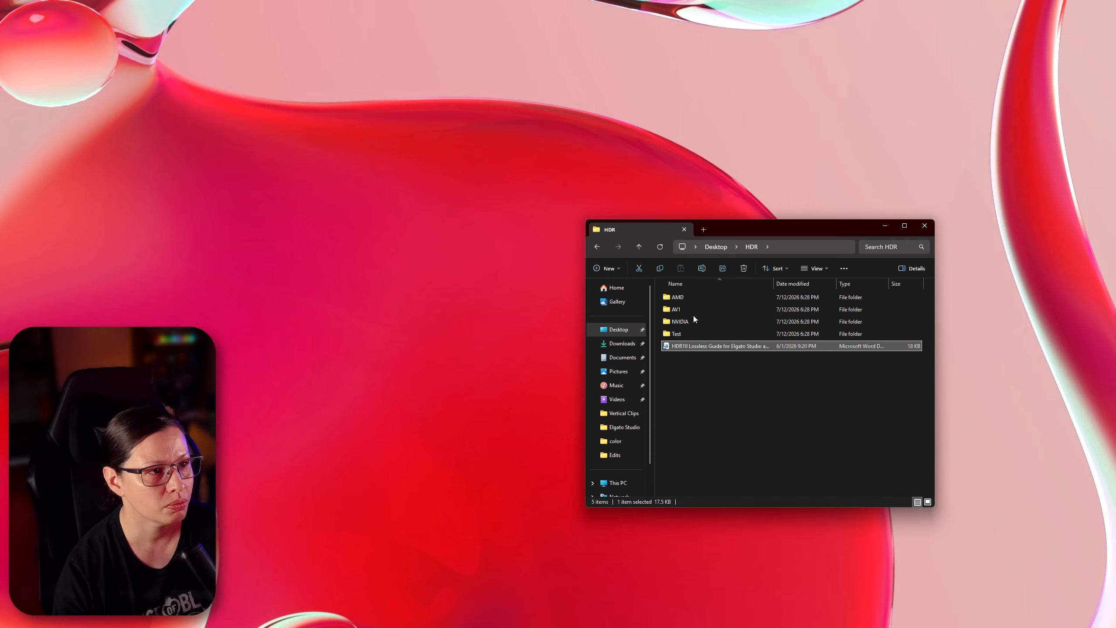
{"action": "mouse_move", "coordinate": [687, 300]}
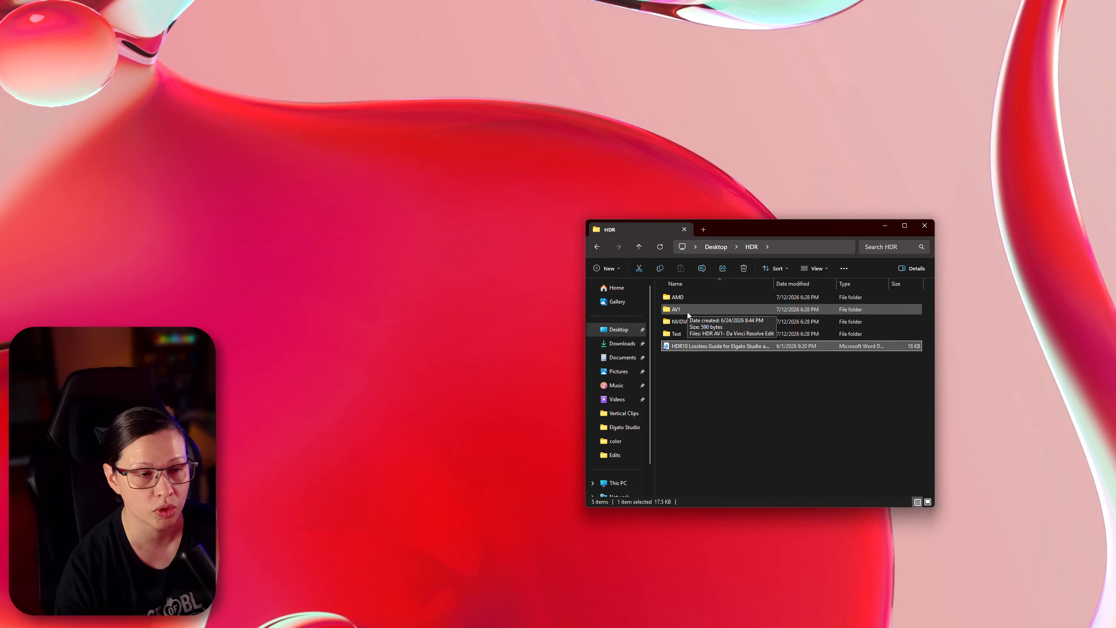
{"action": "mouse_move", "coordinate": [691, 324]}
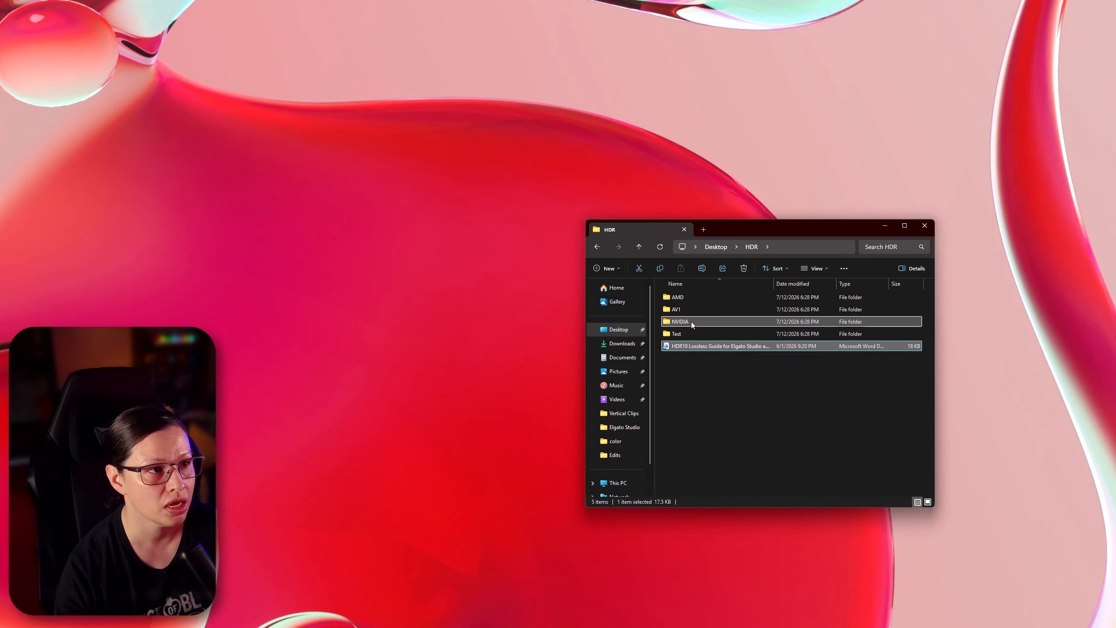
{"action": "double_click", "coordinate": [690, 321]}
{"action": "mouse_move", "coordinate": [727, 303]}
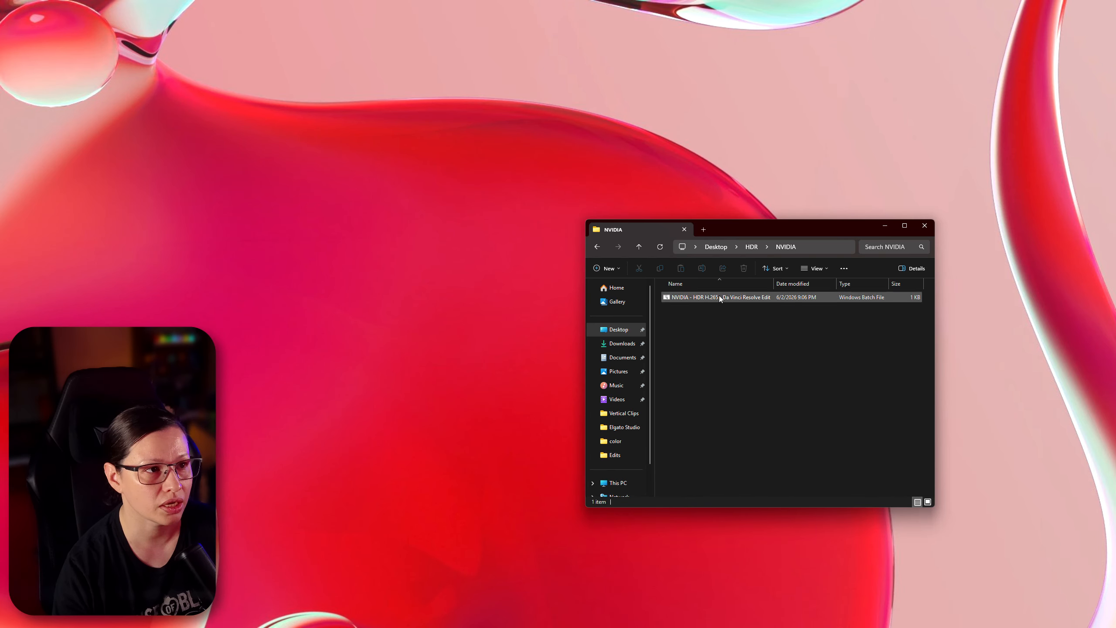
- Browse the AV1, NVIDIA and AMD subfolders of the HDR folder to compare their batch files
{"action": "left_click", "coordinate": [639, 247]}
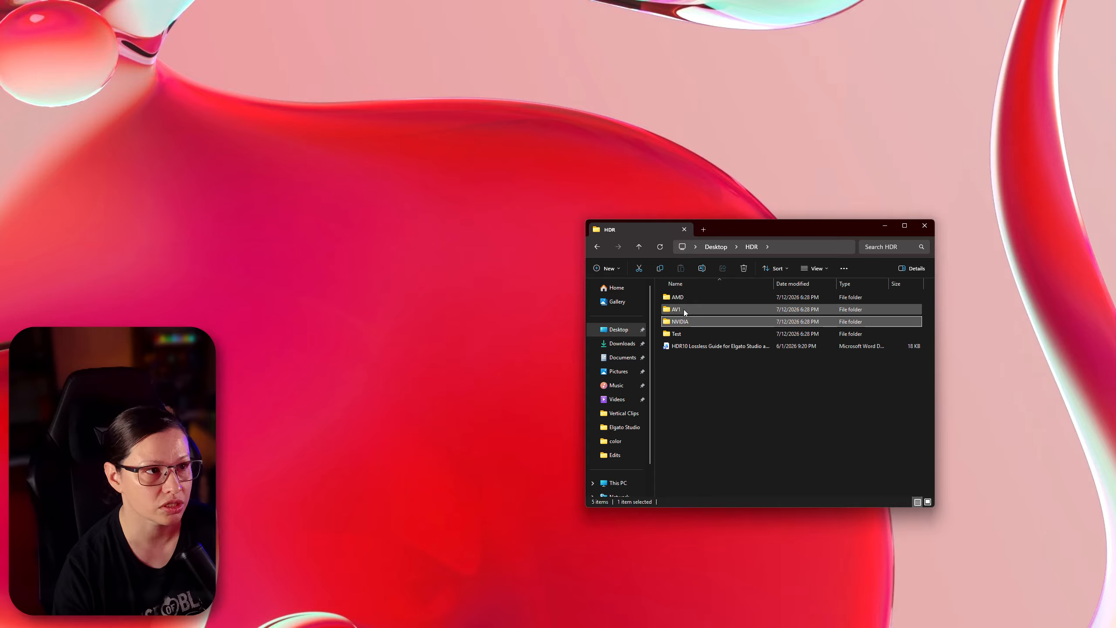
{"action": "right_click", "coordinate": [684, 311]}
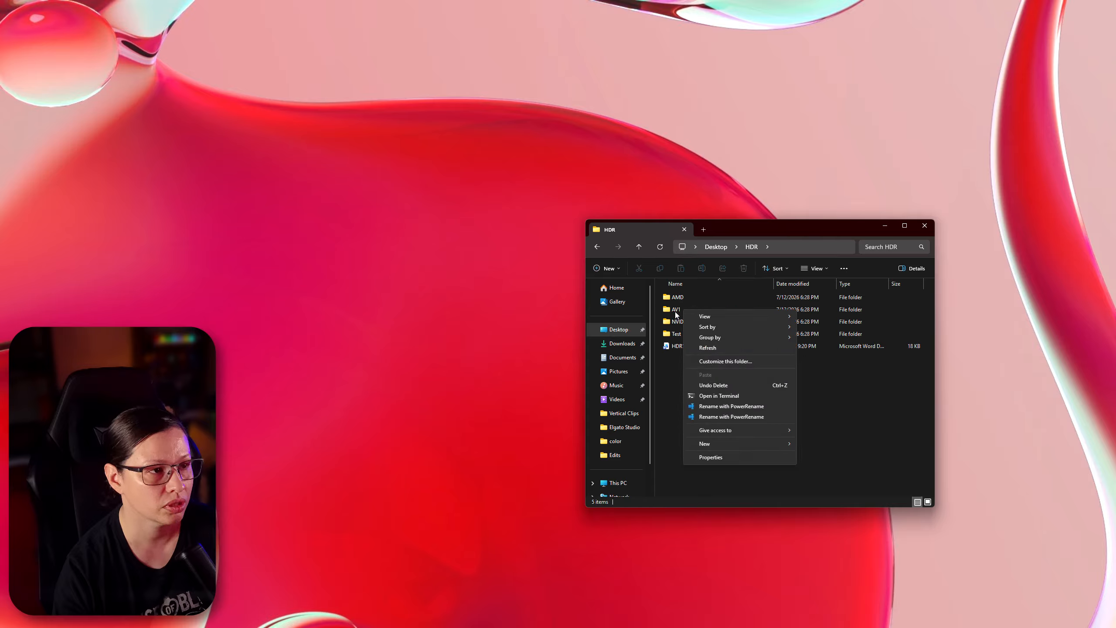
{"action": "left_click", "coordinate": [678, 317]}
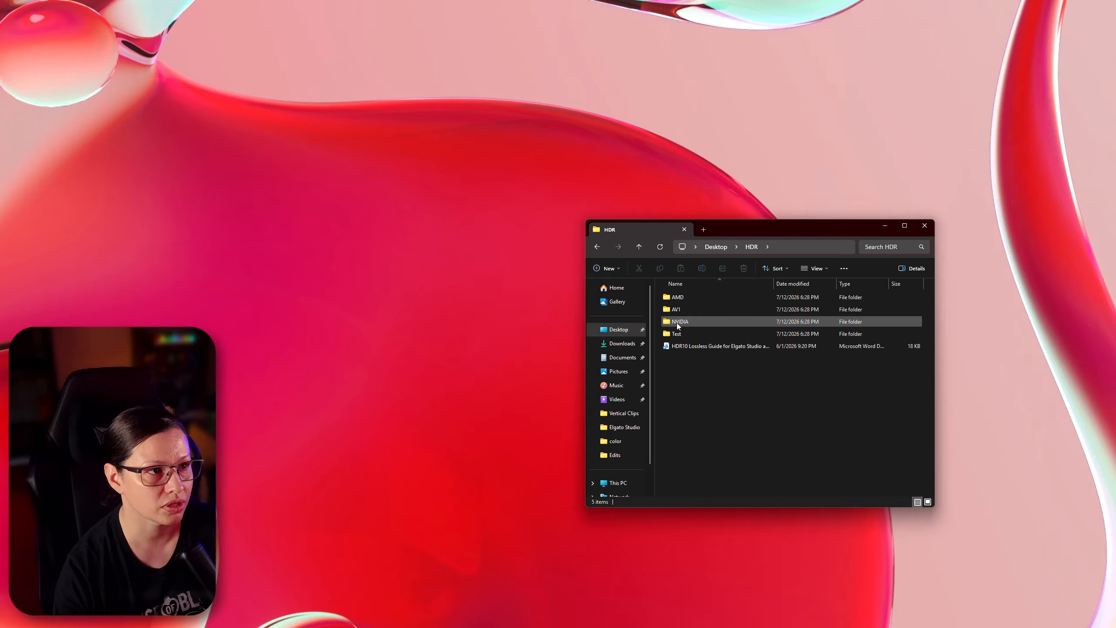
{"action": "double_click", "coordinate": [676, 309]}
{"action": "left_click", "coordinate": [639, 247]}
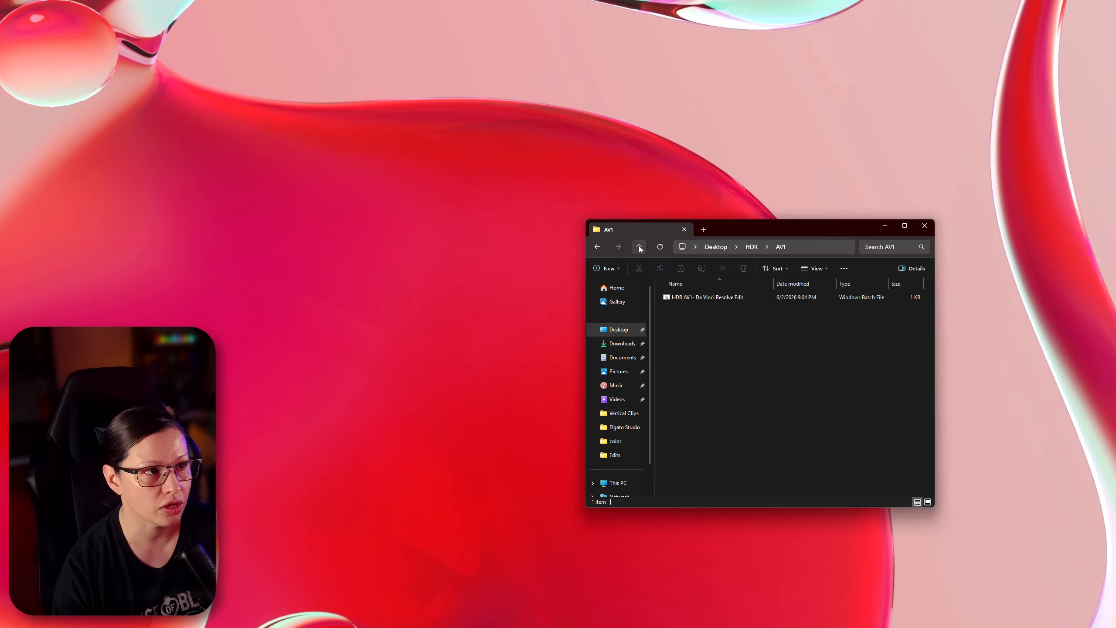
{"action": "double_click", "coordinate": [699, 324]}
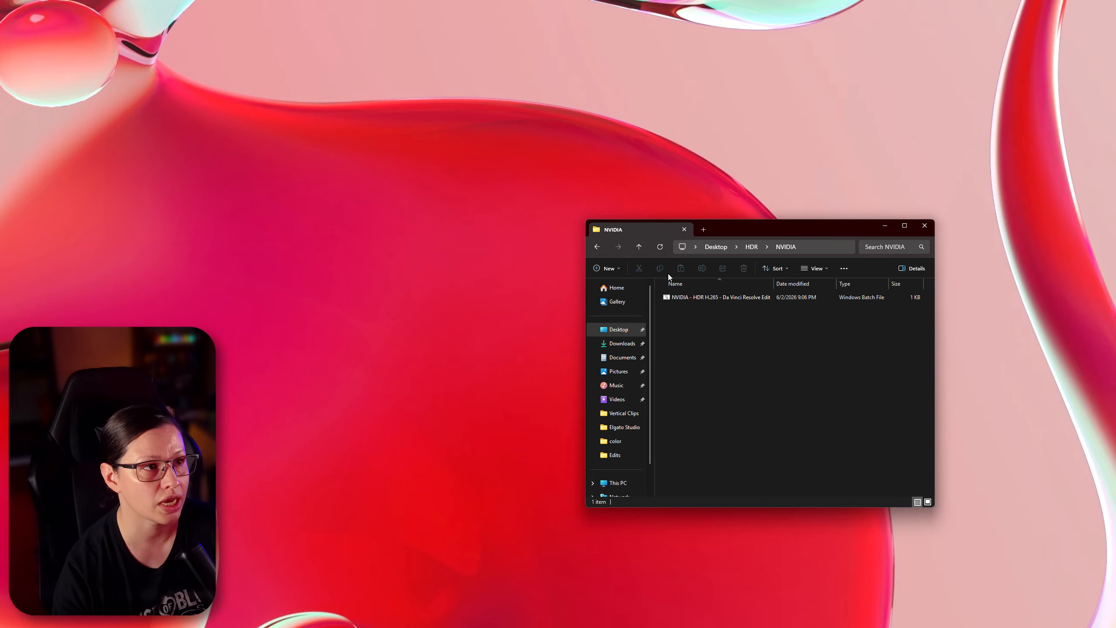
{"action": "left_click", "coordinate": [639, 247]}
{"action": "double_click", "coordinate": [710, 299]}
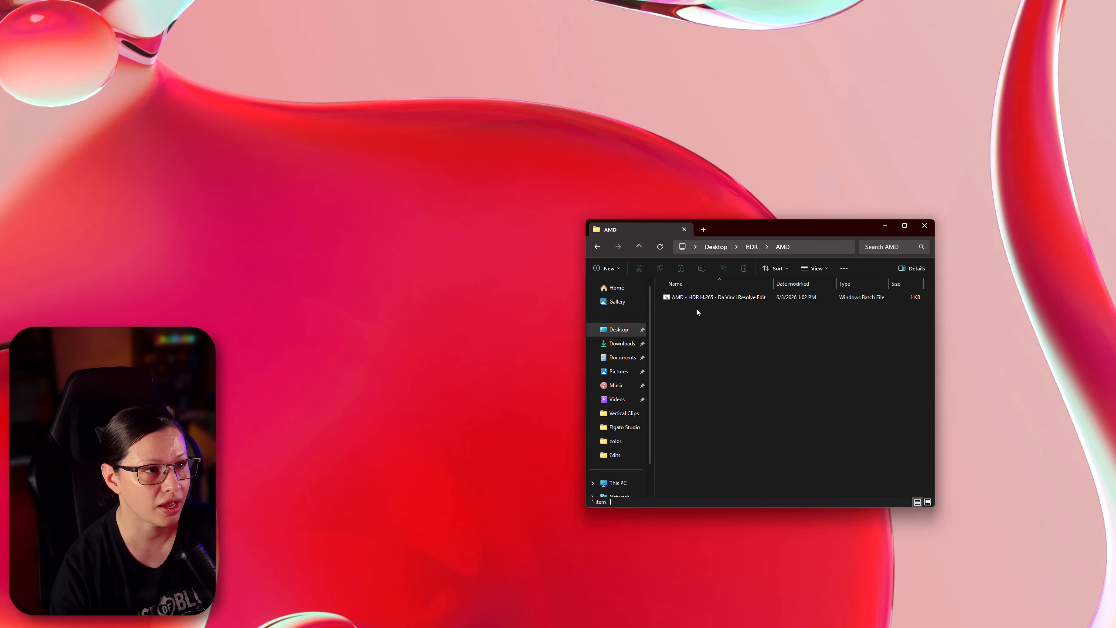
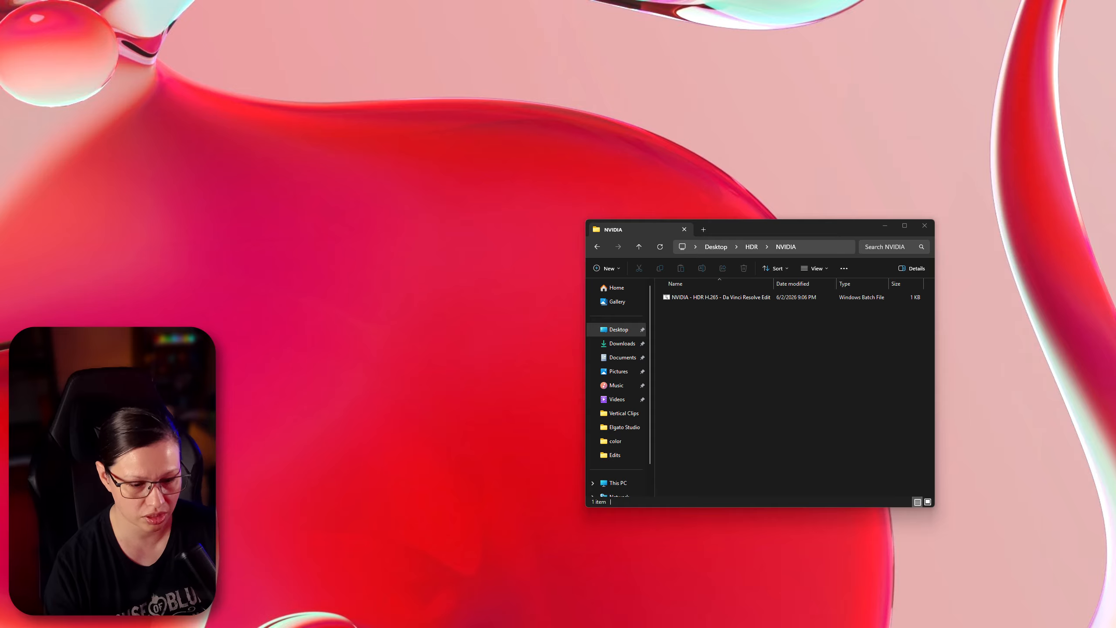
- Convert a recording by dropping it onto the NVIDIA HDR H.265 Da Vinci Resolve Edit batch file, then close its console window
{"action": "left_click_drag", "start_coordinate": [670, 396], "coordinate": [693, 303]}
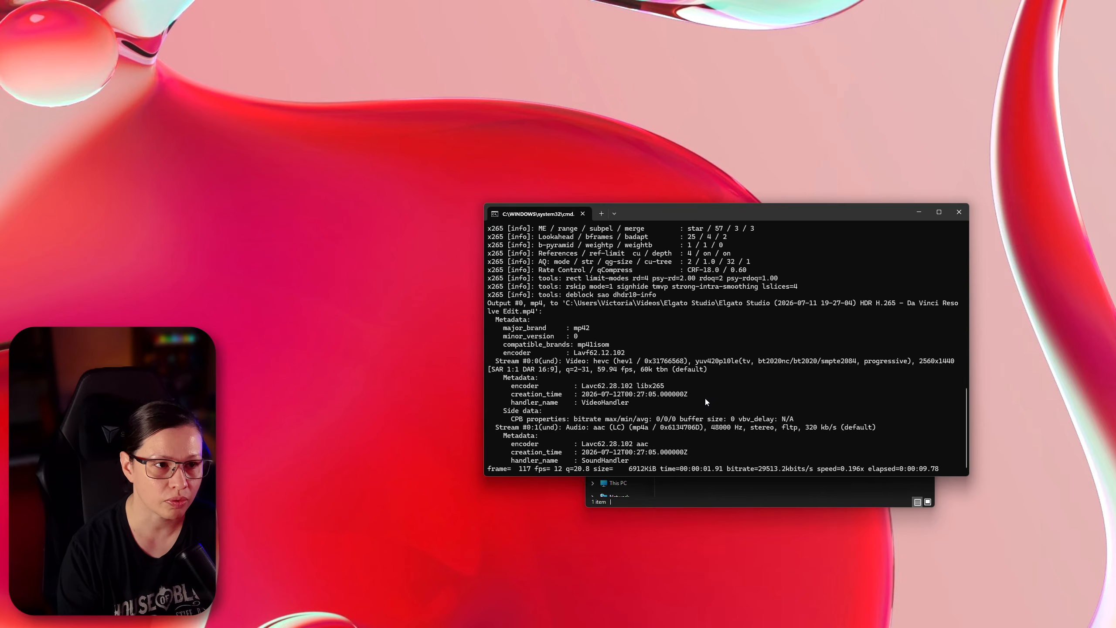
{"action": "left_click", "coordinate": [919, 212]}
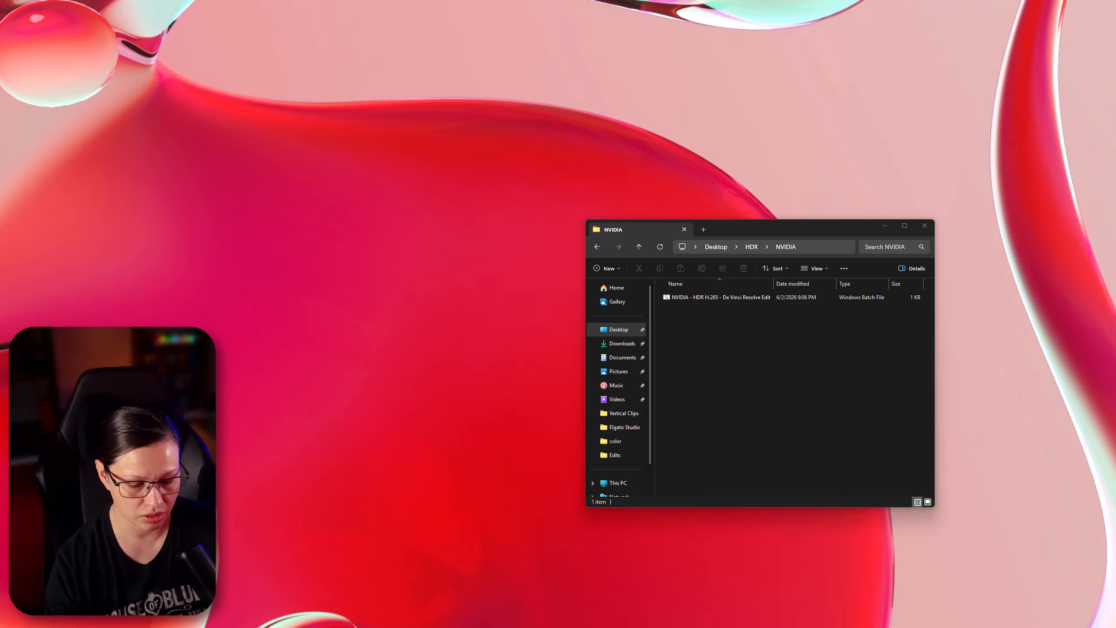
{"action": "key", "text": "alt+Tab"}
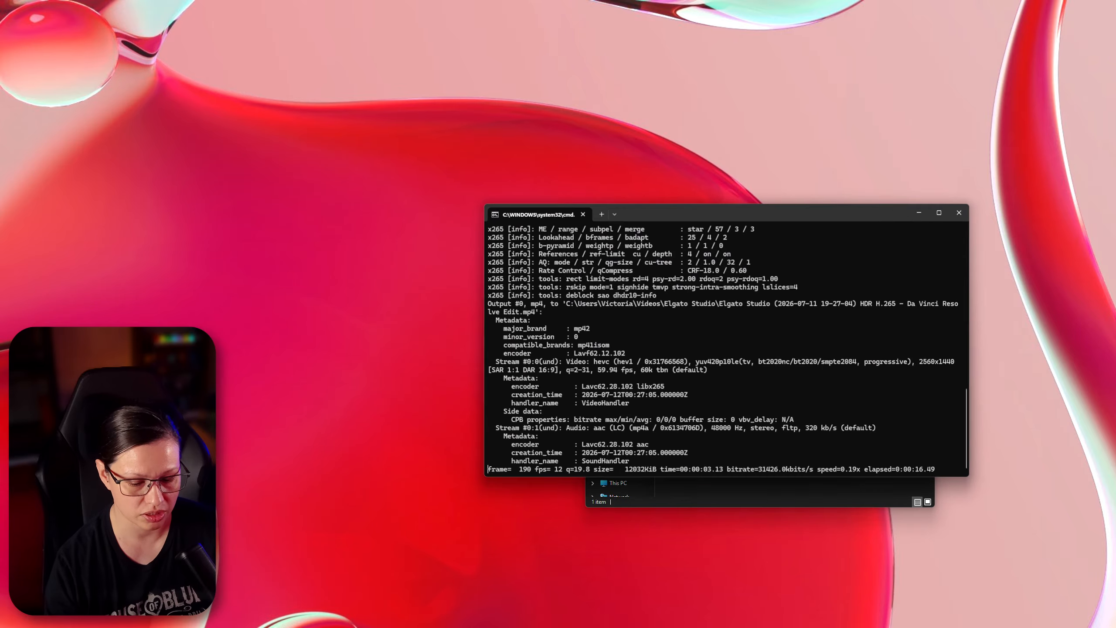
{"action": "left_click", "coordinate": [959, 213]}
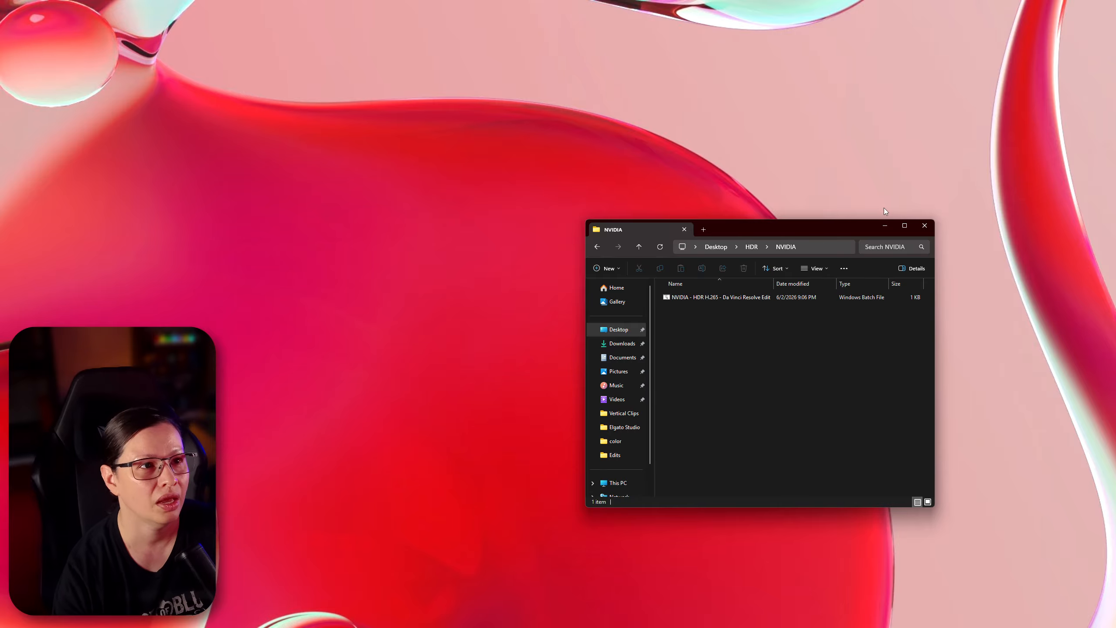
{"action": "left_click", "coordinate": [885, 225]}
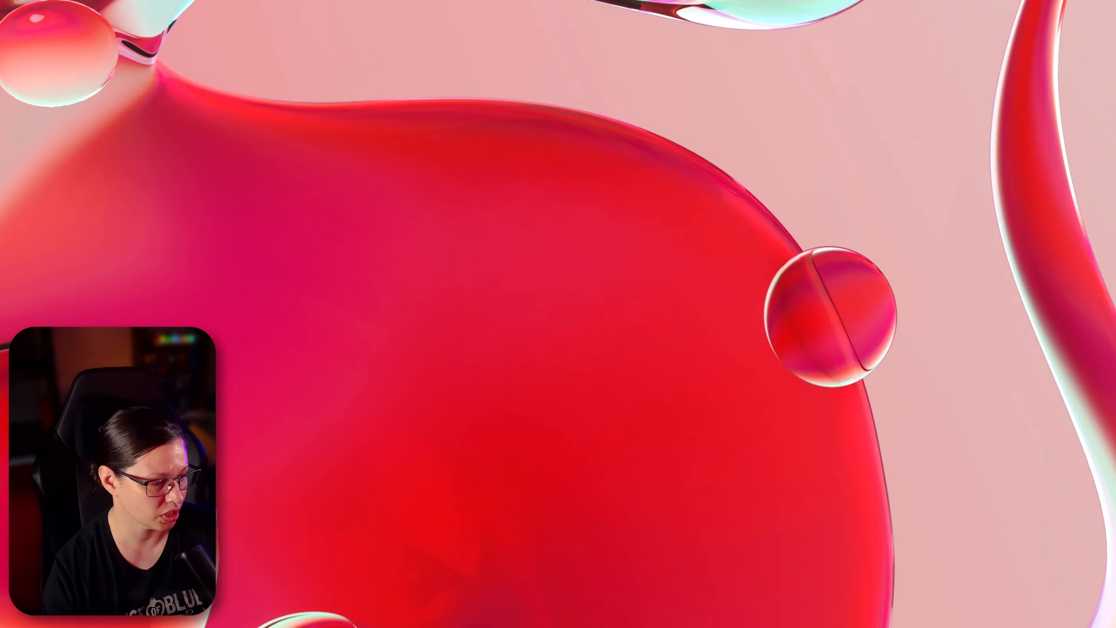
{"action": "left_click_drag", "start_coordinate": [606, 626], "coordinate": [600, 143]}
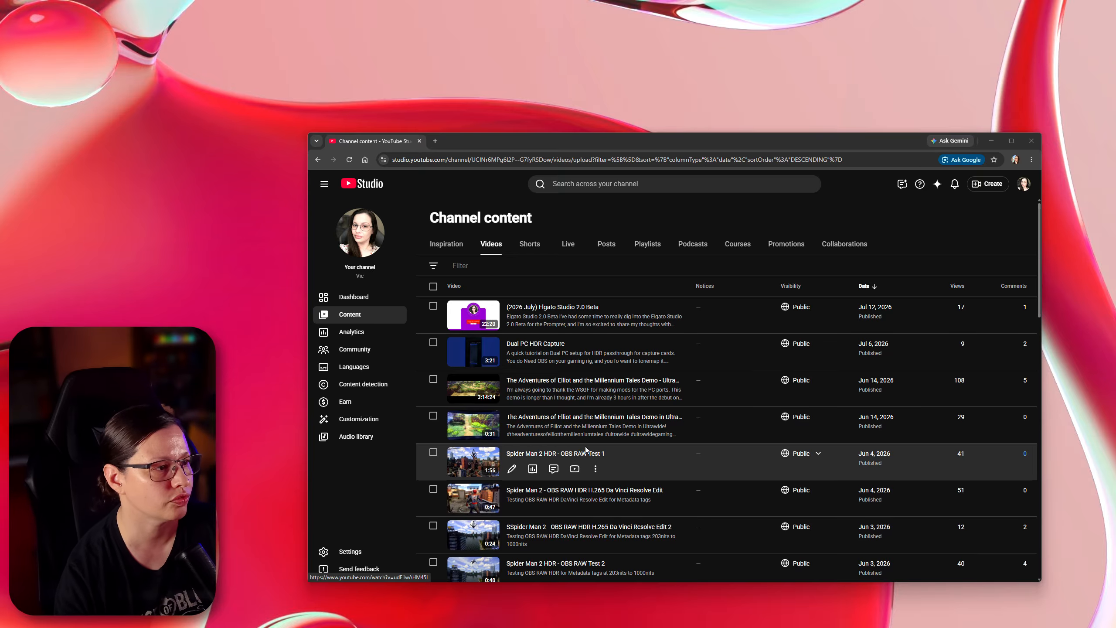
{"action": "scroll", "coordinate": [586, 452], "scroll_direction": "down", "scroll_amount": 2}
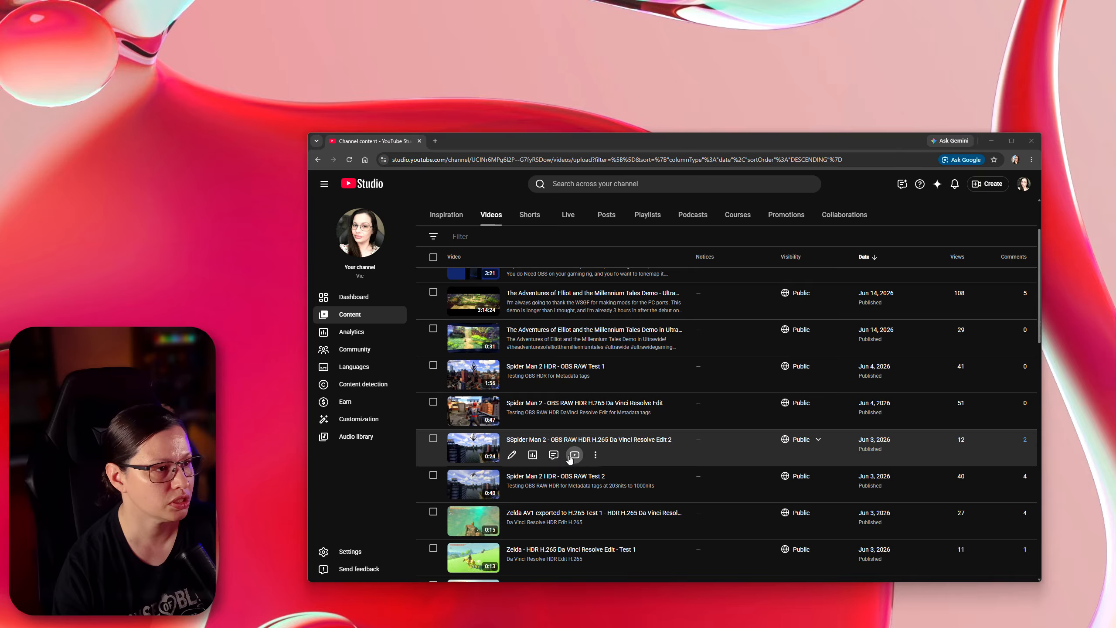
{"action": "left_click", "coordinate": [574, 455]}
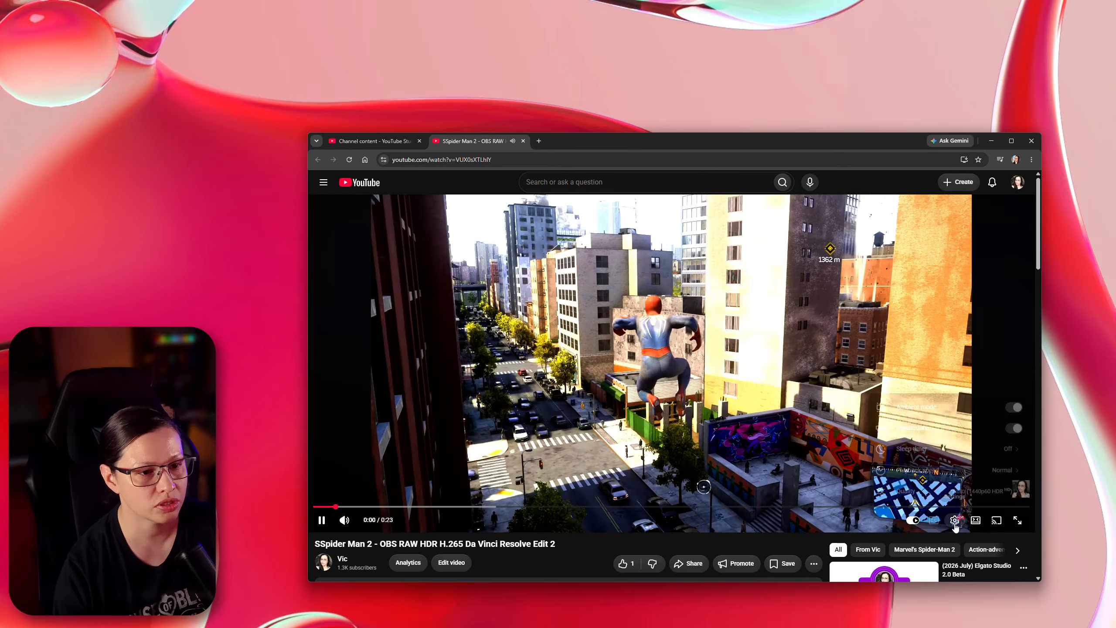
- Open the video player's quality settings to review the available HDR resolutions
{"action": "left_click", "coordinate": [954, 520]}
{"action": "left_click", "coordinate": [998, 496]}
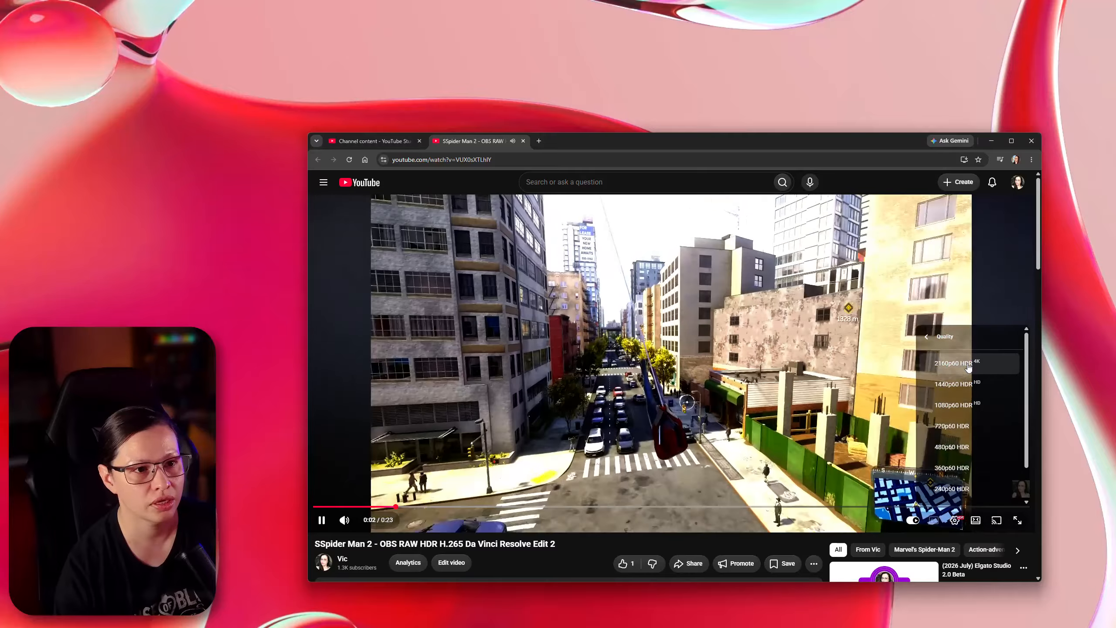
{"action": "left_click", "coordinate": [747, 538]}
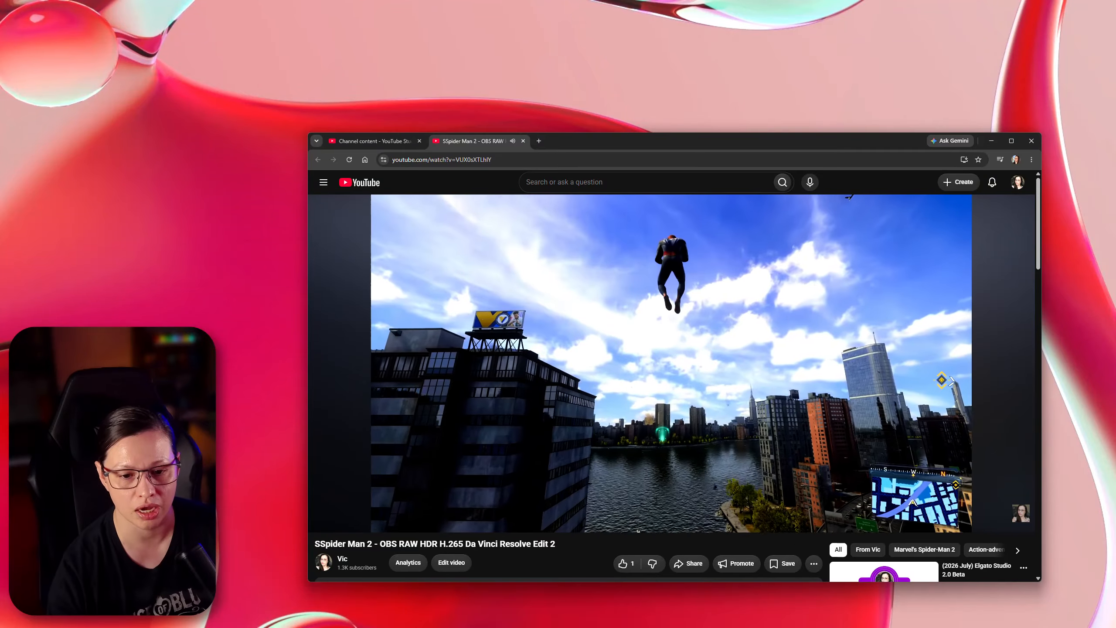
- Bring up the Windows display settings to check the HDR option, then close them
{"action": "left_click_drag", "start_coordinate": [889, 626], "coordinate": [882, 113]}
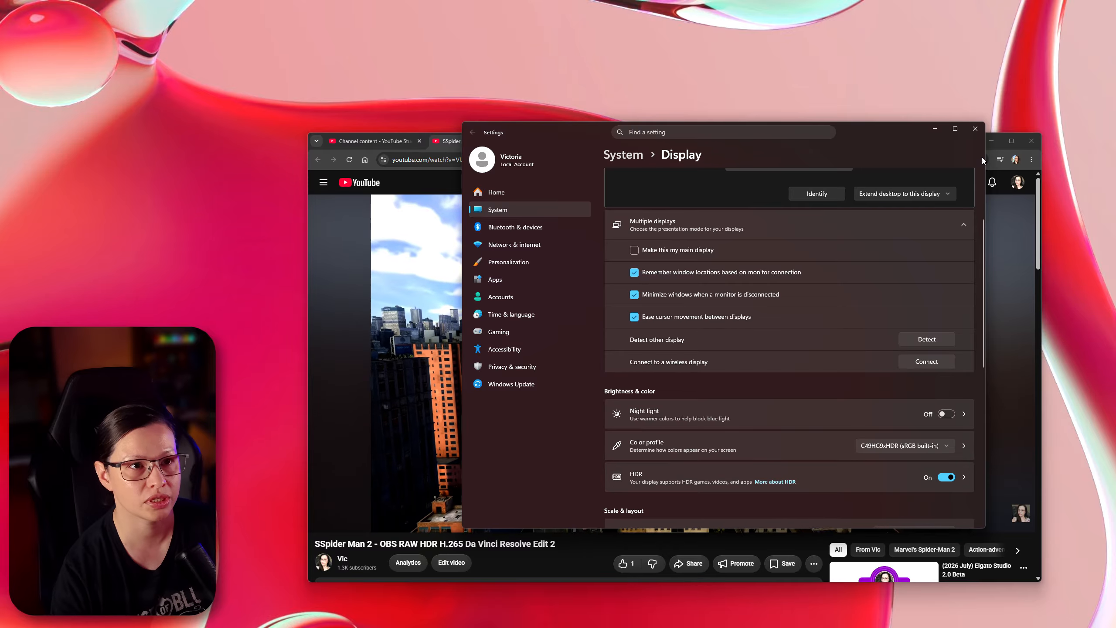
{"action": "left_click", "coordinate": [974, 128]}
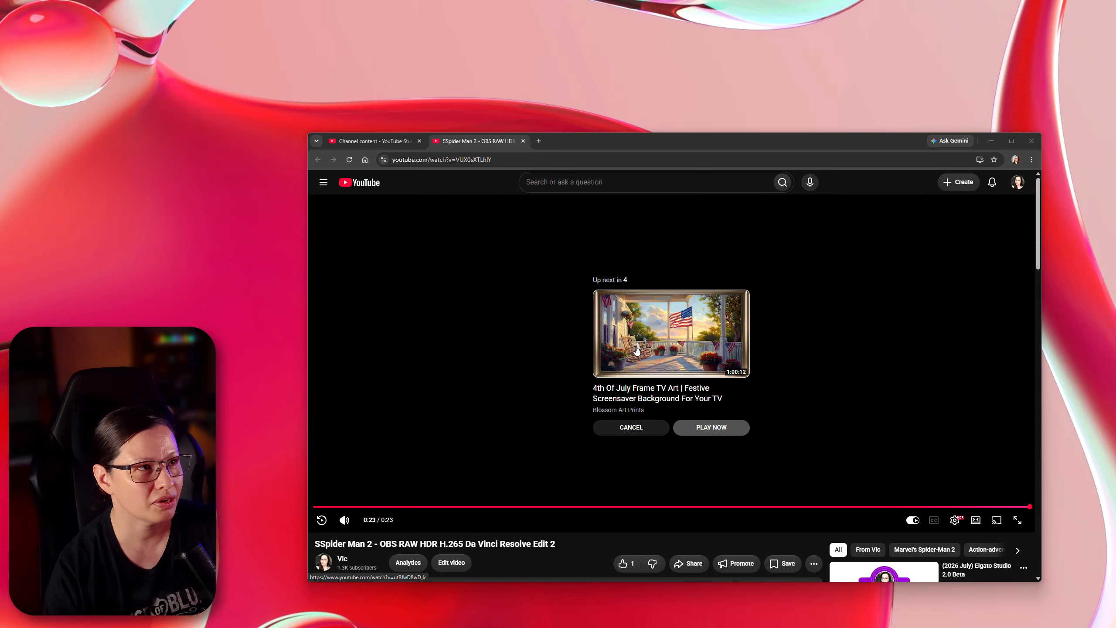
- Close the YouTube video tab and move the browser window out of view
{"action": "left_click", "coordinate": [522, 140]}
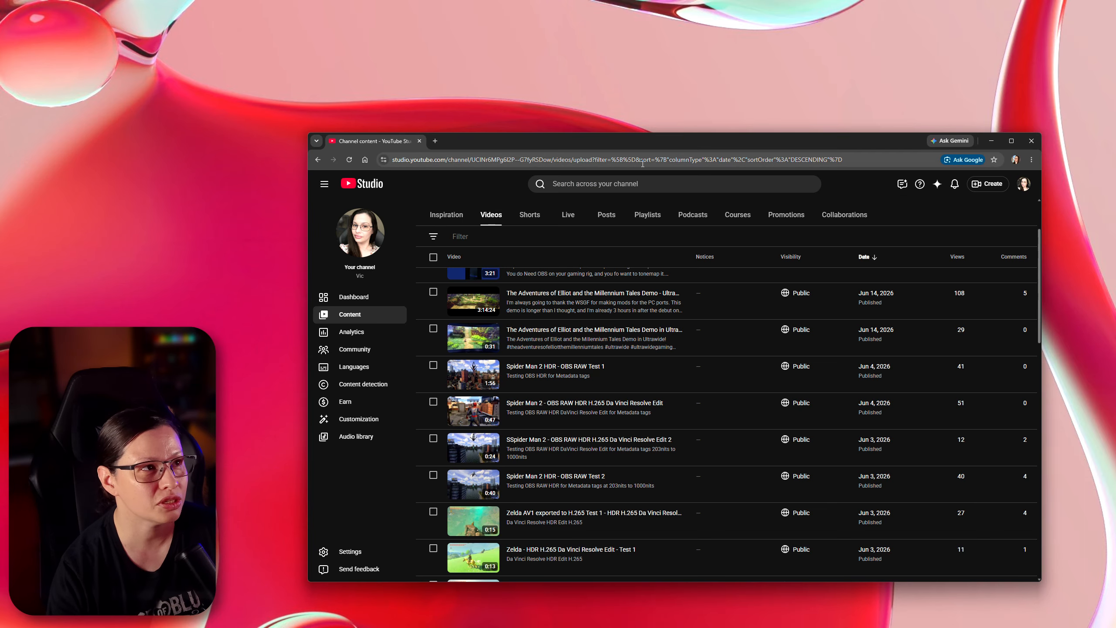
{"action": "left_click_drag", "start_coordinate": [863, 147], "coordinate": [949, 627]}
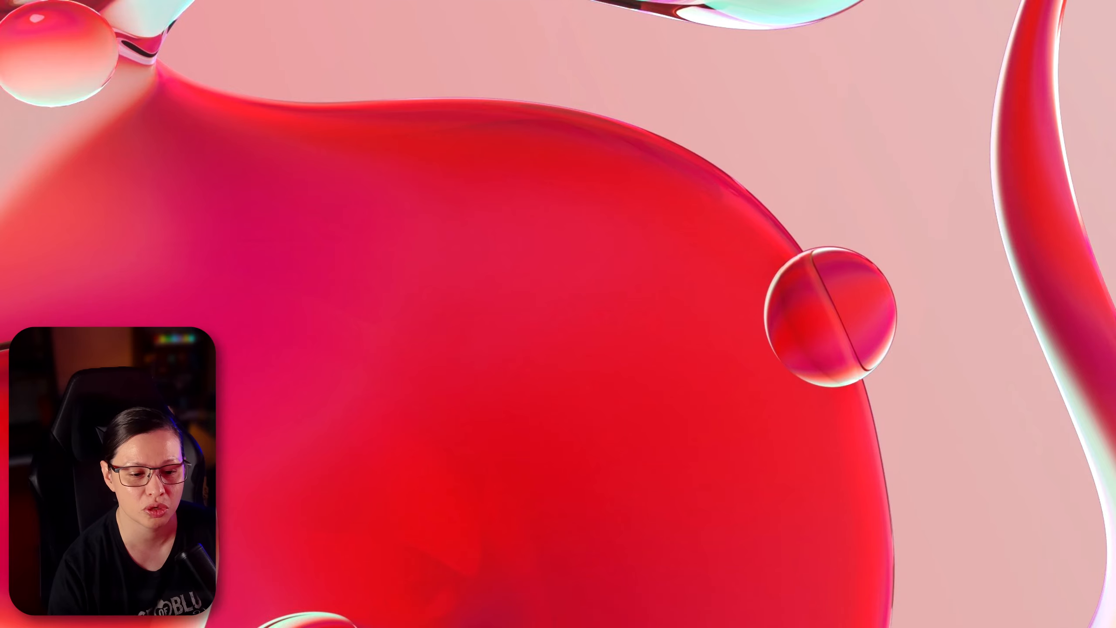